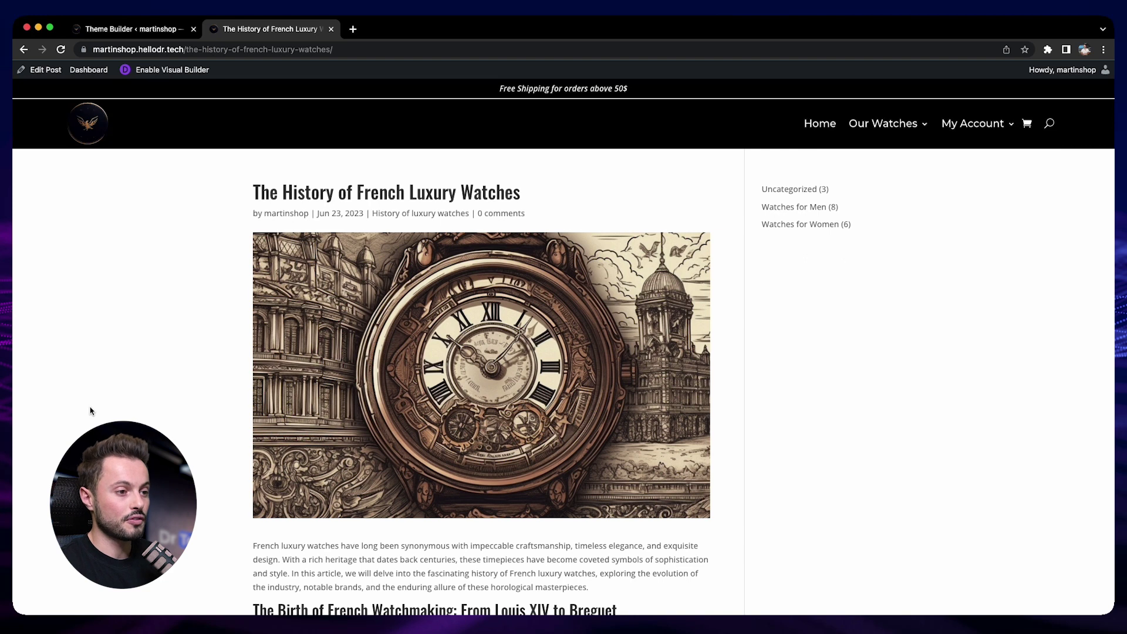
- Review the layout of the 'The History of French Luxury Watches' post and return to the Divi Theme Builder
{"action": "scroll", "coordinate": [92, 411], "scroll_direction": "down", "scroll_amount": 10}
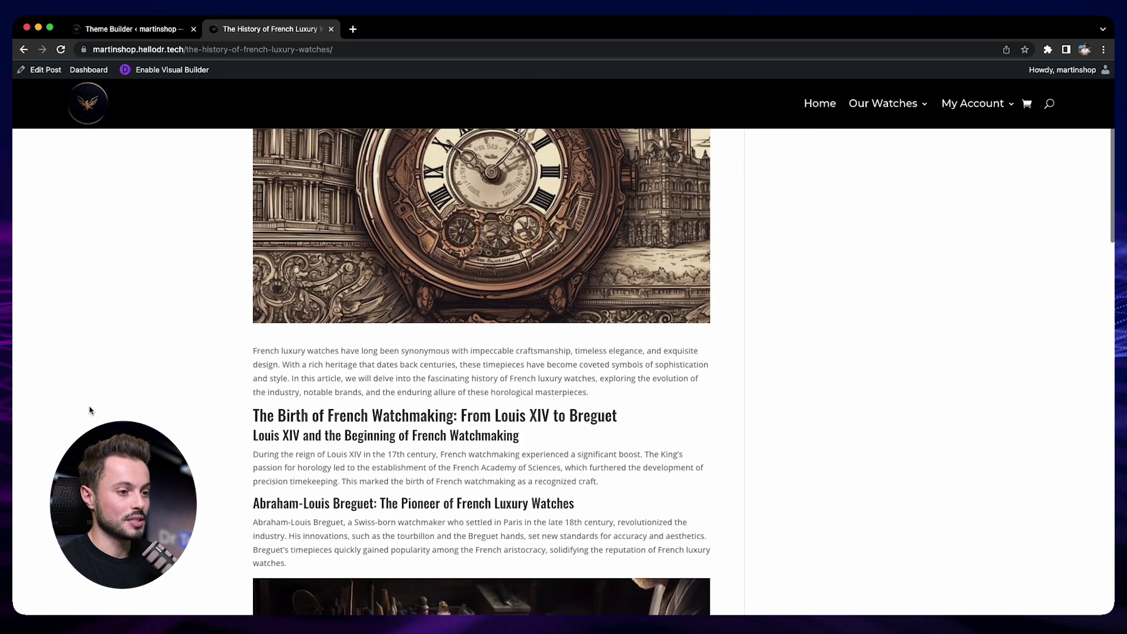
{"action": "scroll", "coordinate": [92, 410], "scroll_direction": "down", "scroll_amount": 10}
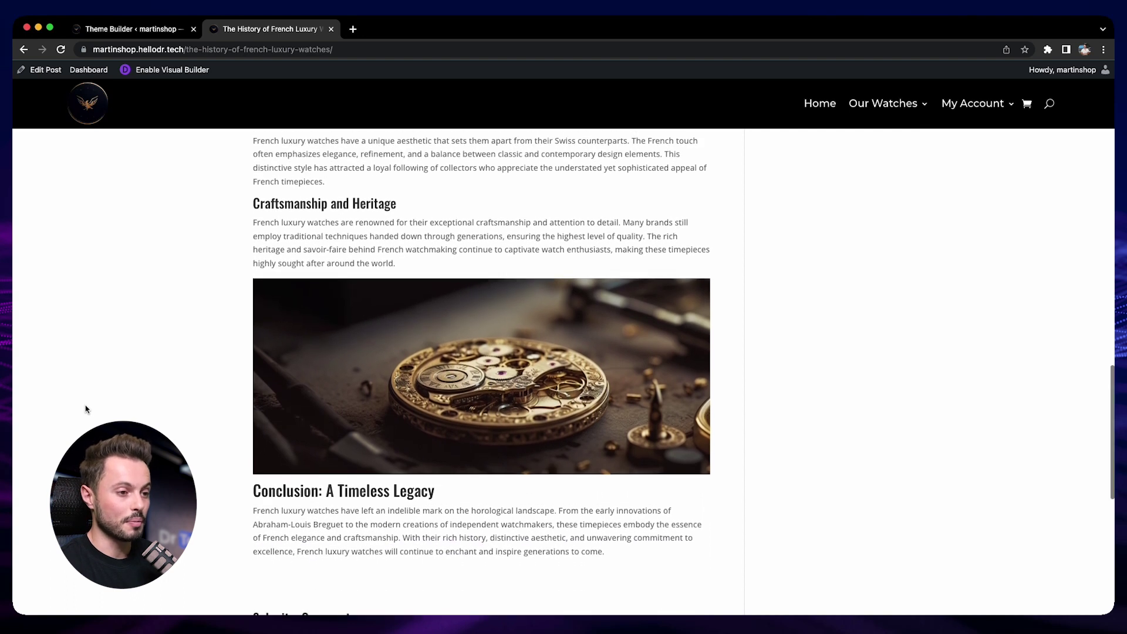
{"action": "scroll", "coordinate": [88, 409], "scroll_direction": "up", "scroll_amount": 20}
{"action": "left_click", "coordinate": [135, 36]}
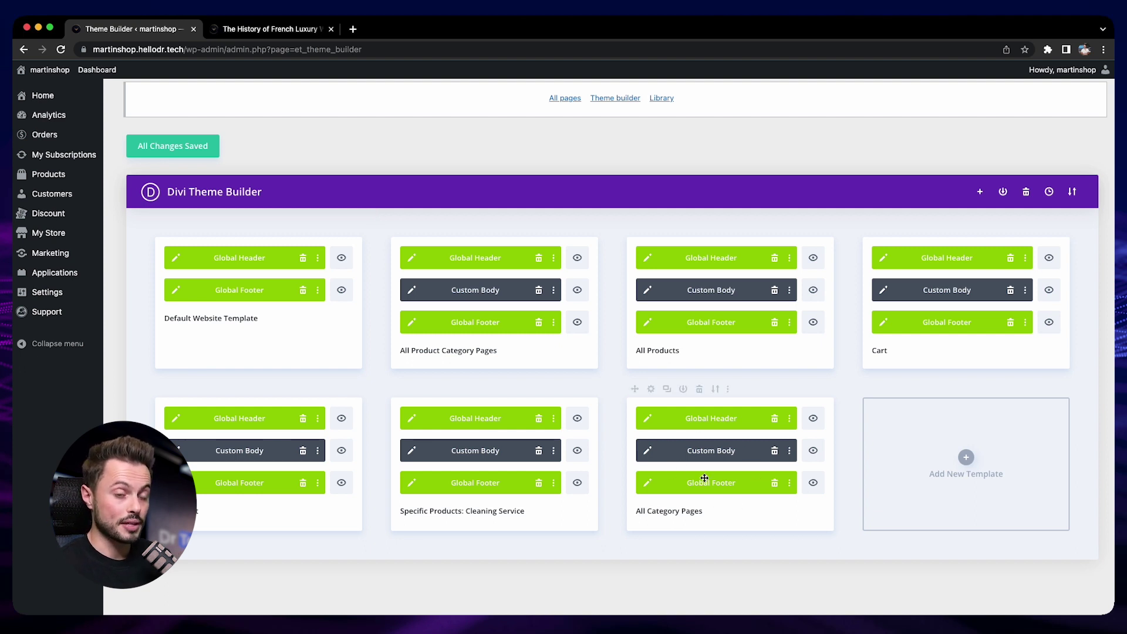
- Duplicate the All Category Pages template, assigning the copy to All Posts, and save the Theme Builder changes
{"action": "left_click", "coordinate": [667, 390]}
{"action": "scroll", "coordinate": [822, 376], "scroll_direction": "down", "scroll_amount": 3}
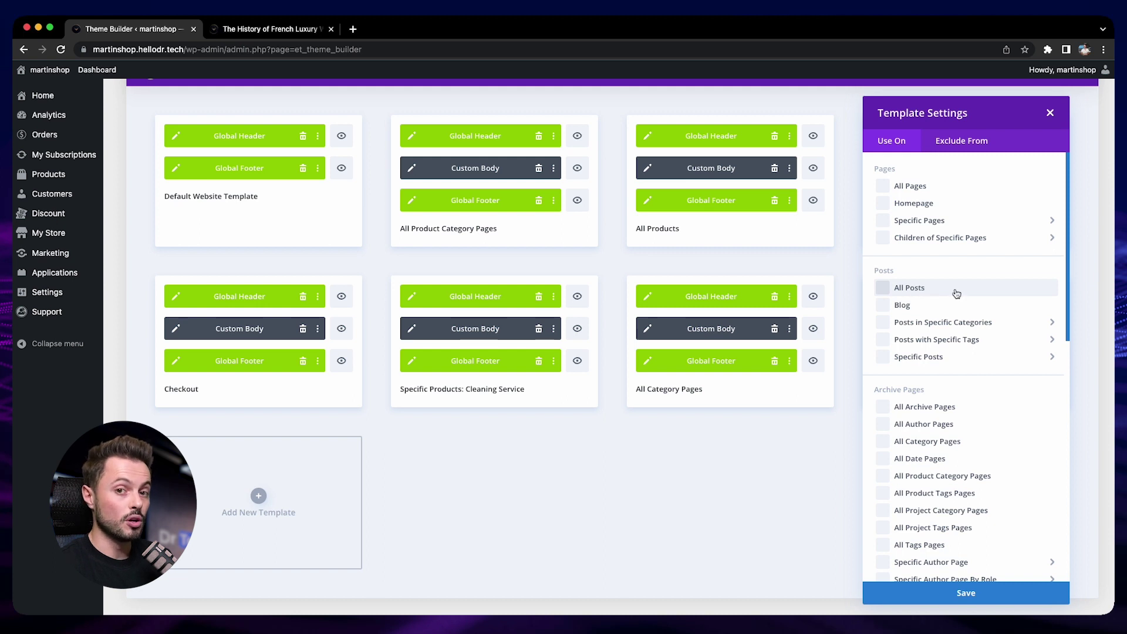
{"action": "left_click", "coordinate": [966, 593]}
{"action": "scroll", "coordinate": [587, 352], "scroll_direction": "up", "scroll_amount": 3}
{"action": "left_click", "coordinate": [176, 146]}
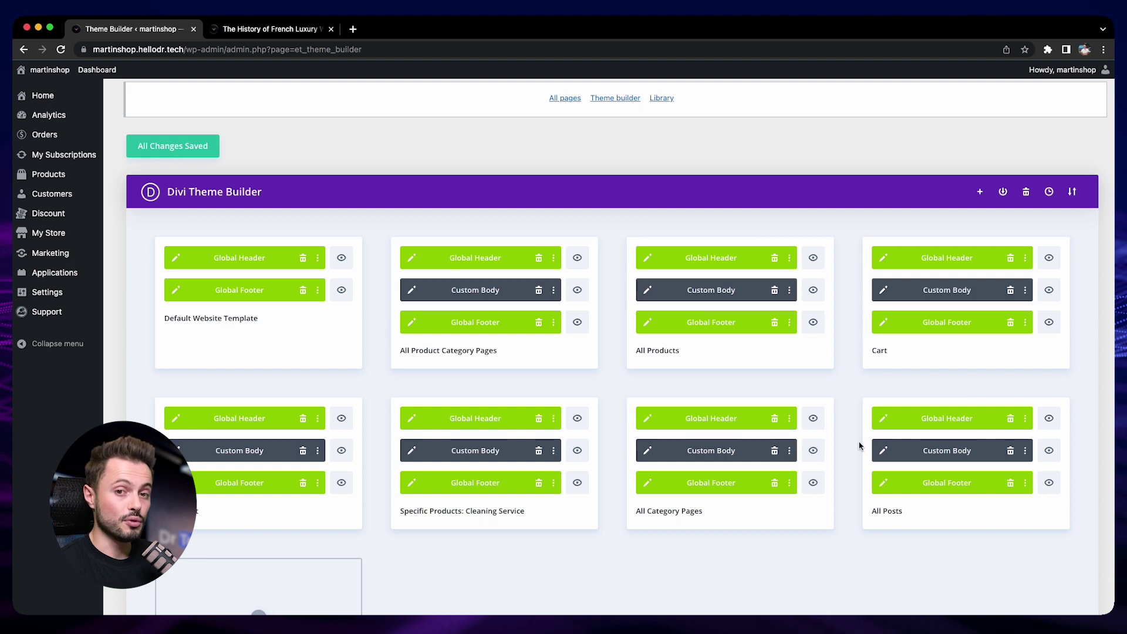
- Open the custom body of the All Posts template for editing
{"action": "scroll", "coordinate": [857, 444], "scroll_direction": "down", "scroll_amount": 1}
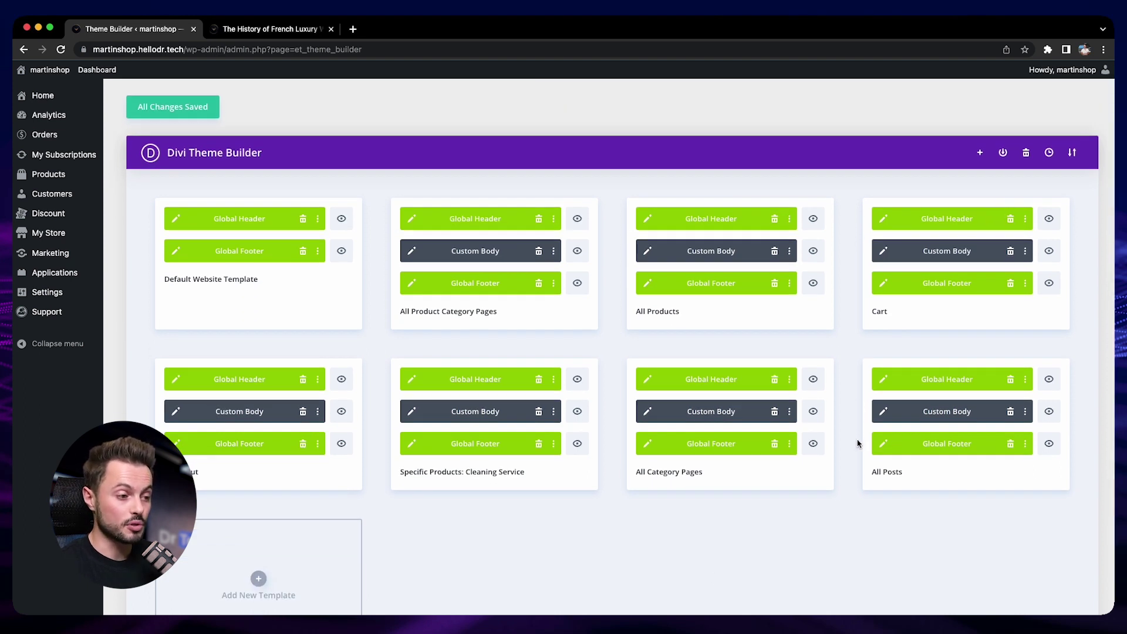
{"action": "scroll", "coordinate": [712, 578], "scroll_direction": "down", "scroll_amount": 2}
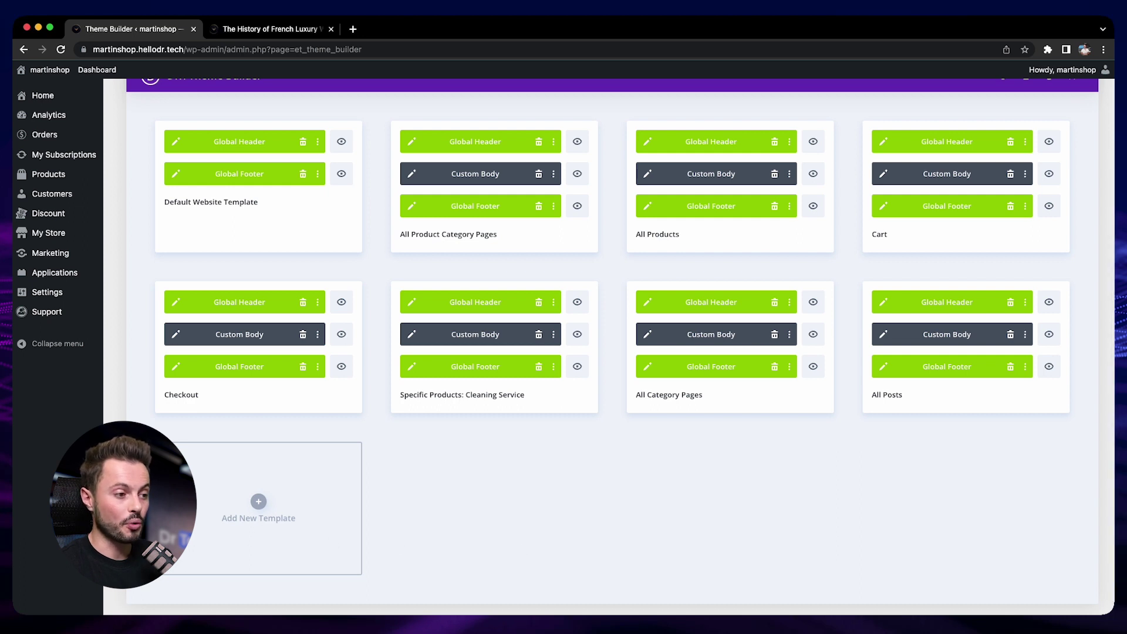
{"action": "left_click", "coordinate": [237, 505]}
{"action": "left_click", "coordinate": [272, 505]}
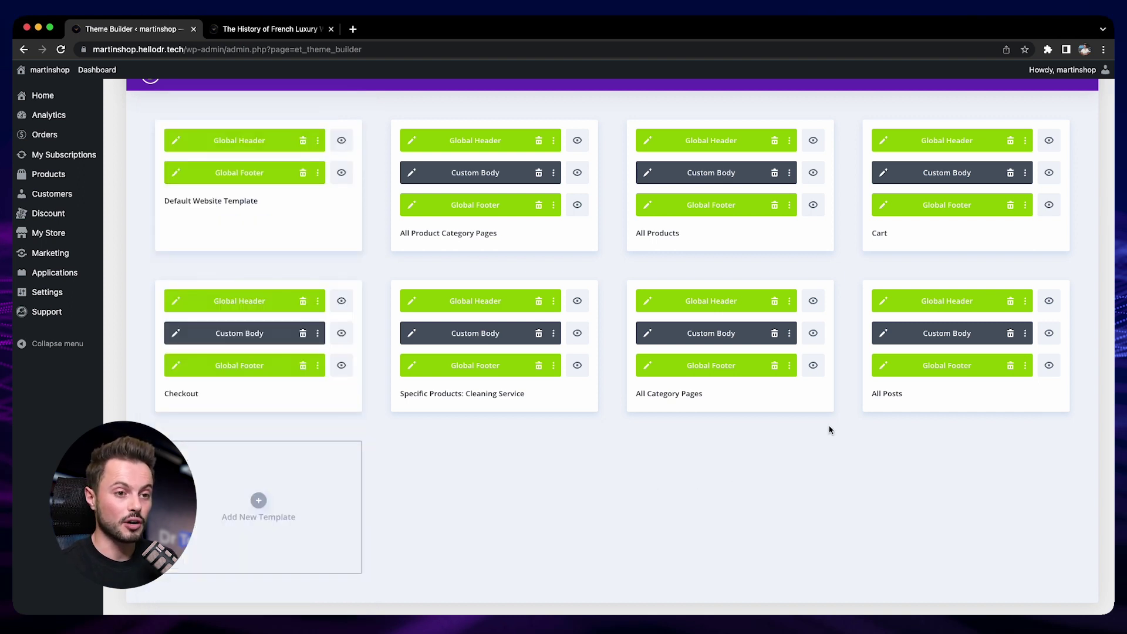
{"action": "left_click", "coordinate": [882, 334]}
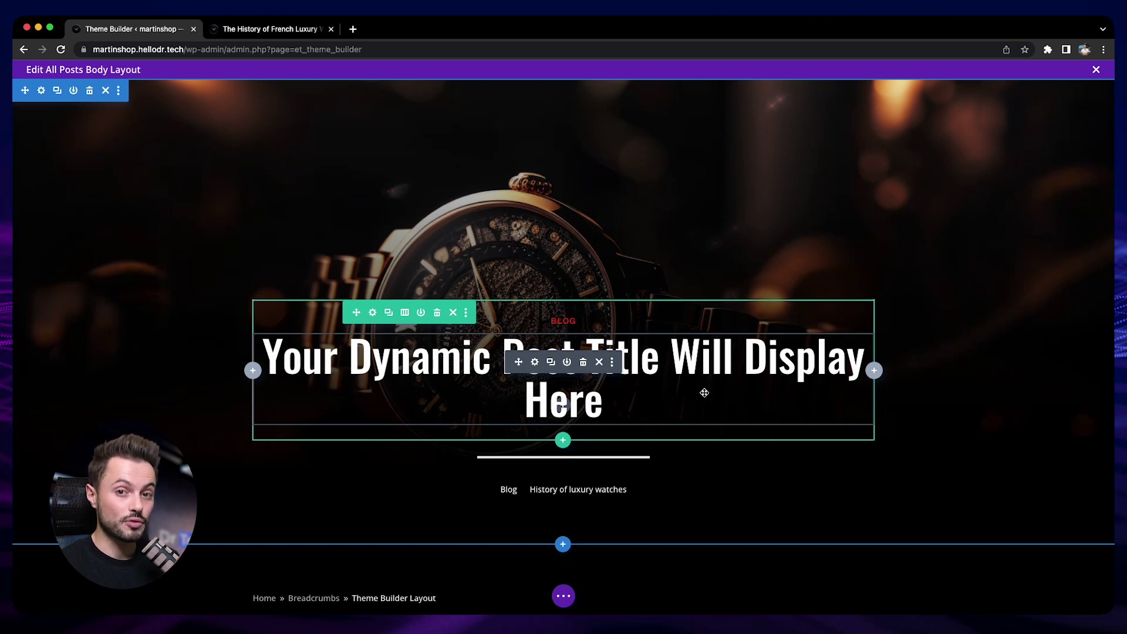
- Search the modules that can be inserted below the breadcrumbs divider for 'pos' and examine the post-related ones
{"action": "scroll", "coordinate": [702, 391], "scroll_direction": "down", "scroll_amount": 2}
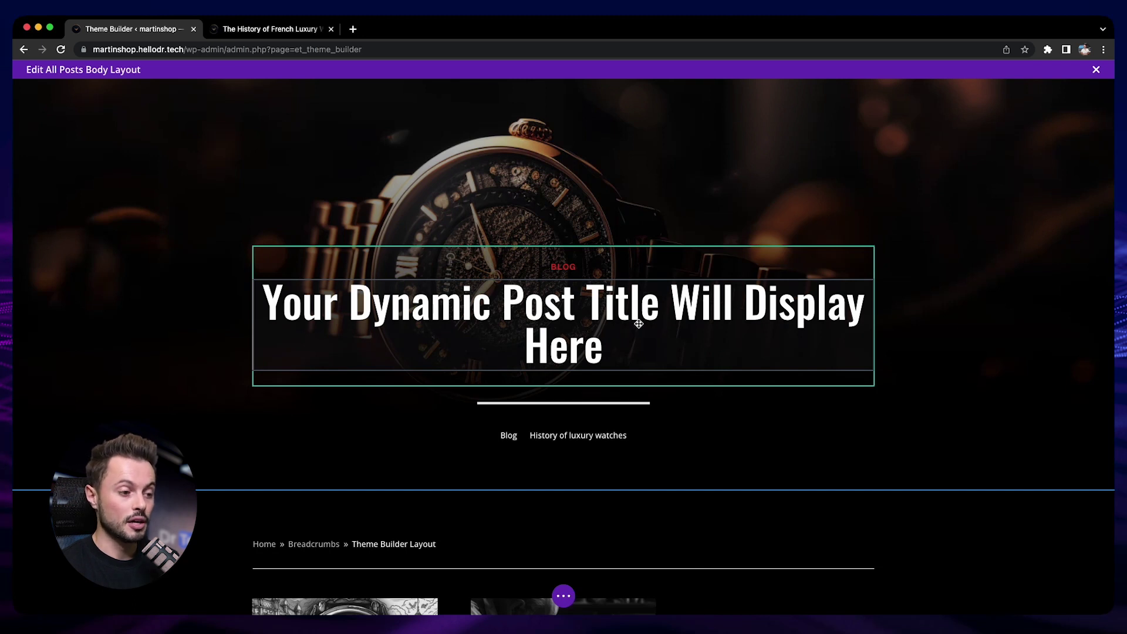
{"action": "scroll", "coordinate": [641, 486], "scroll_direction": "down", "scroll_amount": 3}
{"action": "scroll", "coordinate": [641, 485], "scroll_direction": "down", "scroll_amount": 1}
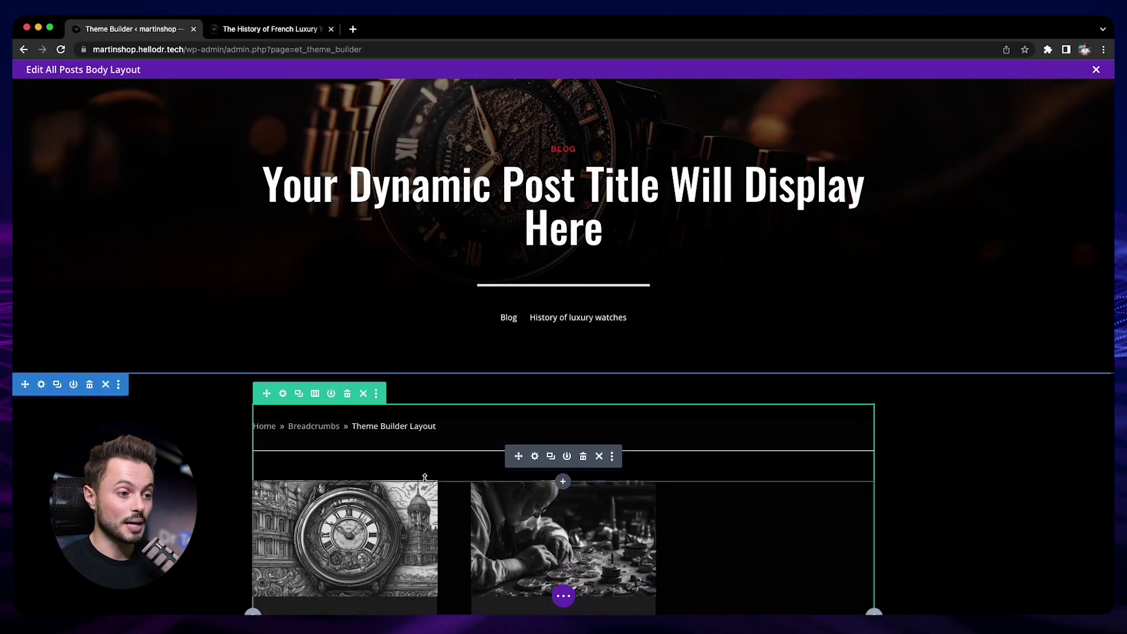
{"action": "left_click", "coordinate": [559, 480]}
{"action": "type", "text": "pos"}
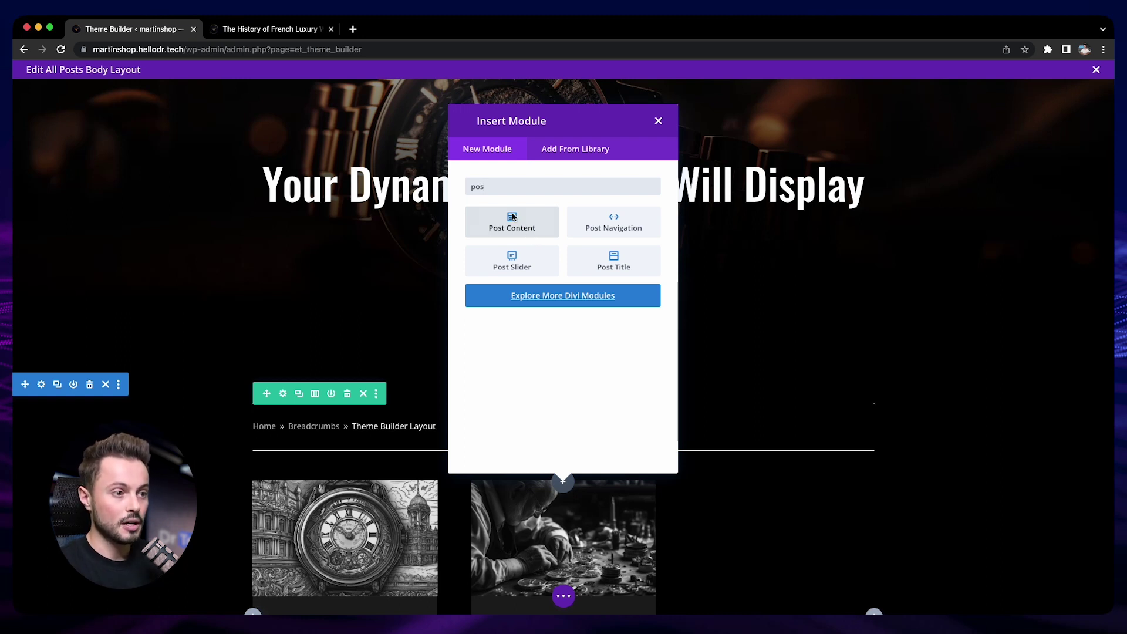
{"action": "left_click", "coordinate": [658, 121]}
- Try inserting an Image module directly beneath the breadcrumbs
{"action": "scroll", "coordinate": [554, 505], "scroll_direction": "up", "scroll_amount": 2}
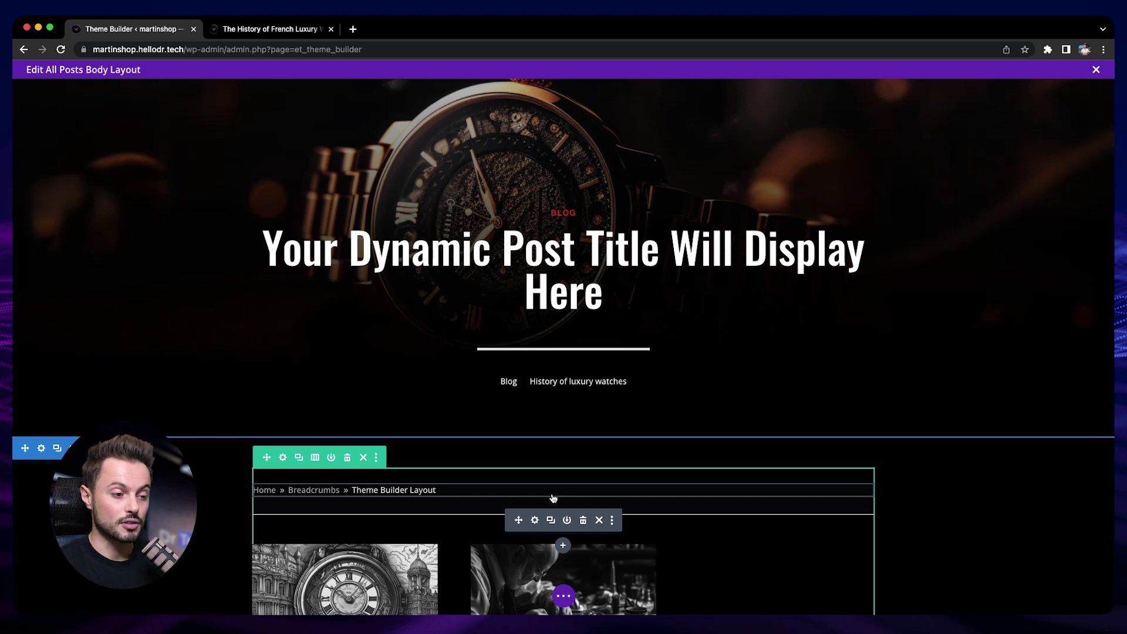
{"action": "scroll", "coordinate": [553, 498], "scroll_direction": "down", "scroll_amount": 1}
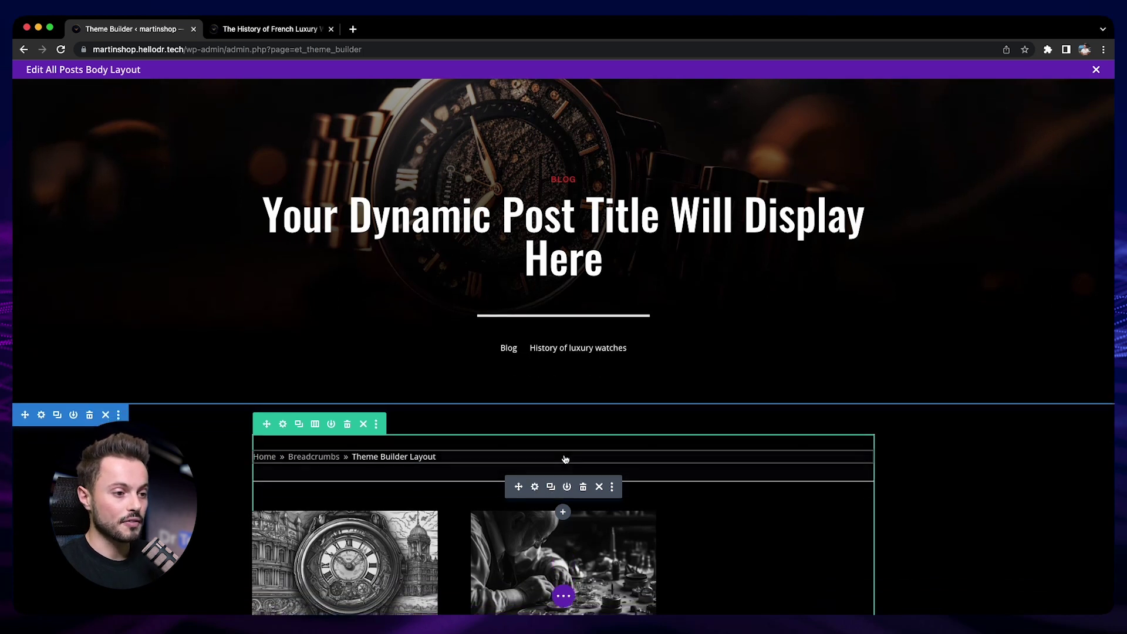
{"action": "left_click", "coordinate": [562, 480]}
{"action": "type", "text": "image"}
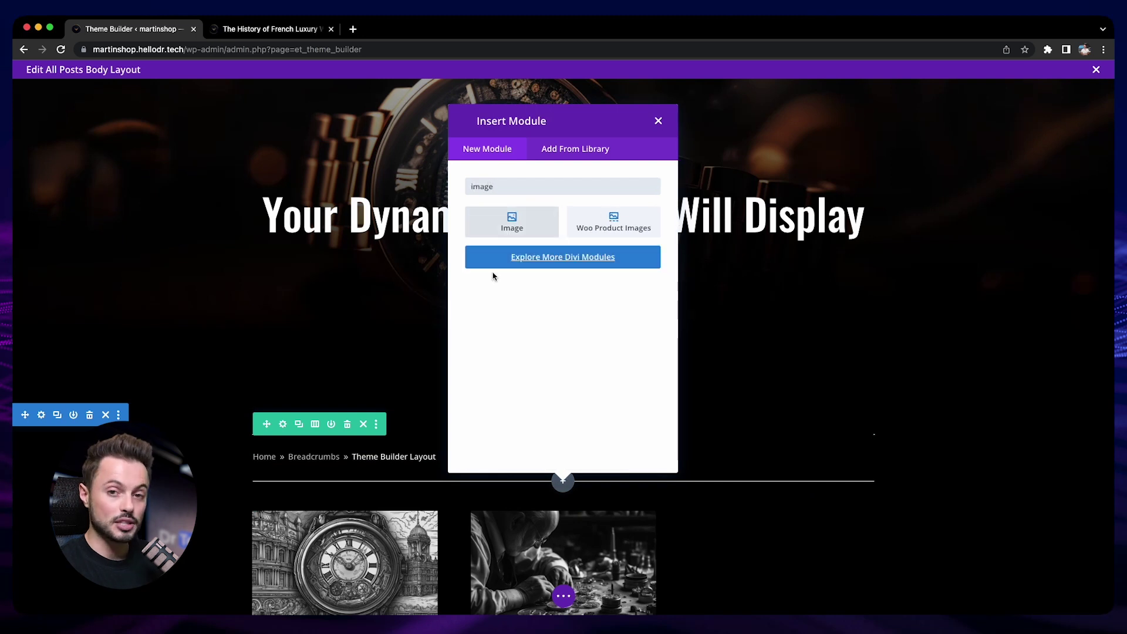
{"action": "left_click", "coordinate": [497, 209]}
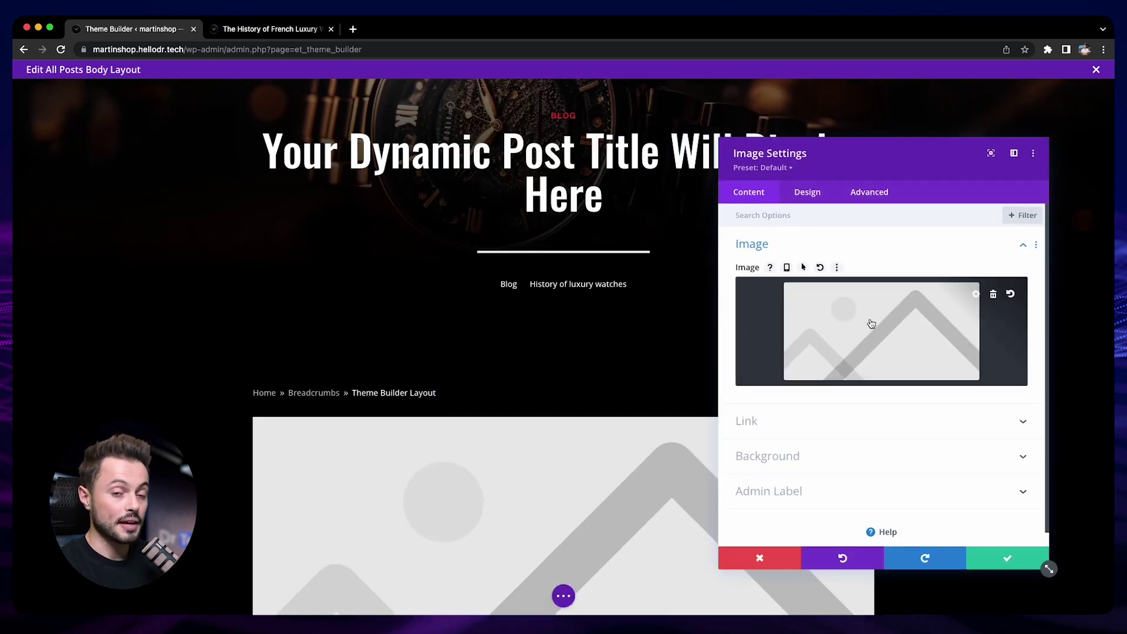
- Replace the Image module's placeholder picture with the dynamic Featured Image
{"action": "left_click", "coordinate": [992, 295]}
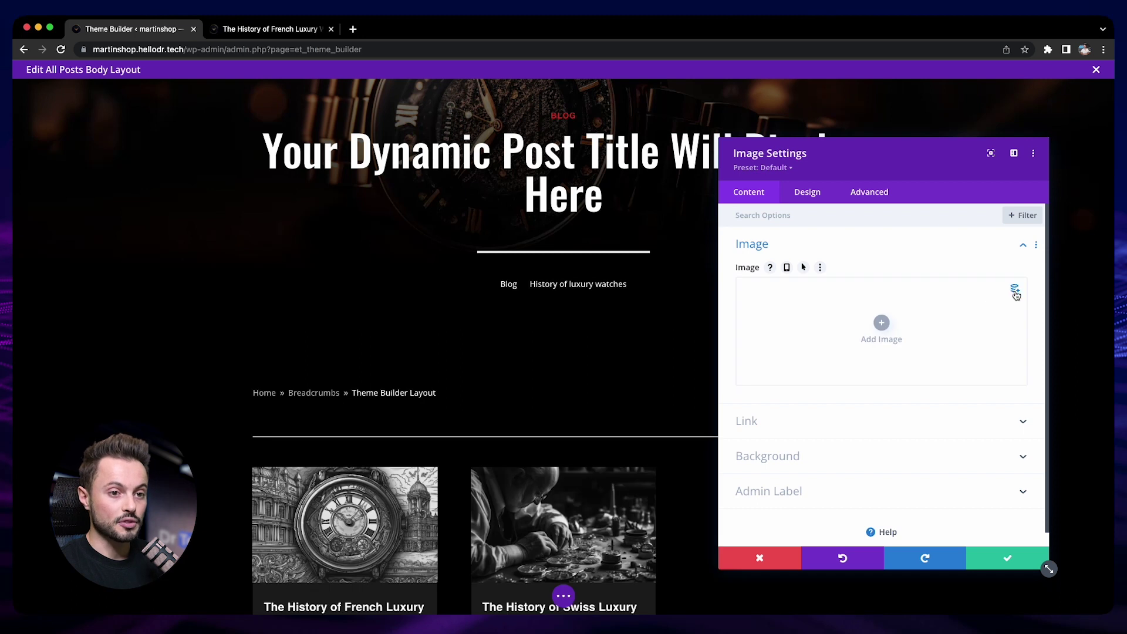
{"action": "left_click", "coordinate": [1014, 292]}
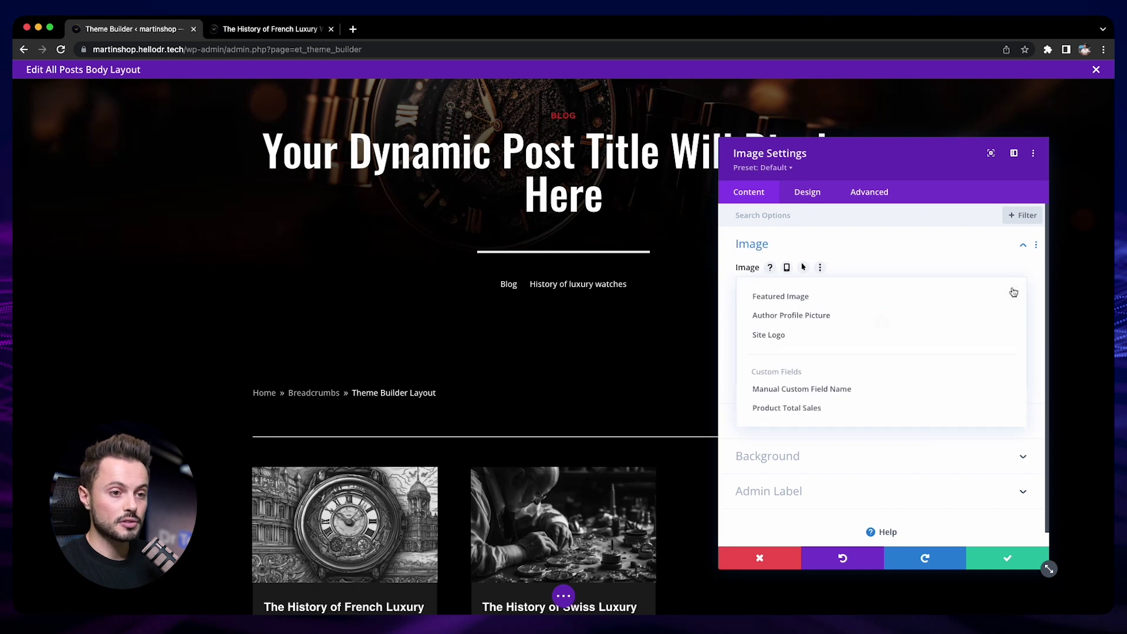
{"action": "left_click", "coordinate": [806, 297]}
{"action": "scroll", "coordinate": [675, 306], "scroll_direction": "down", "scroll_amount": 3}
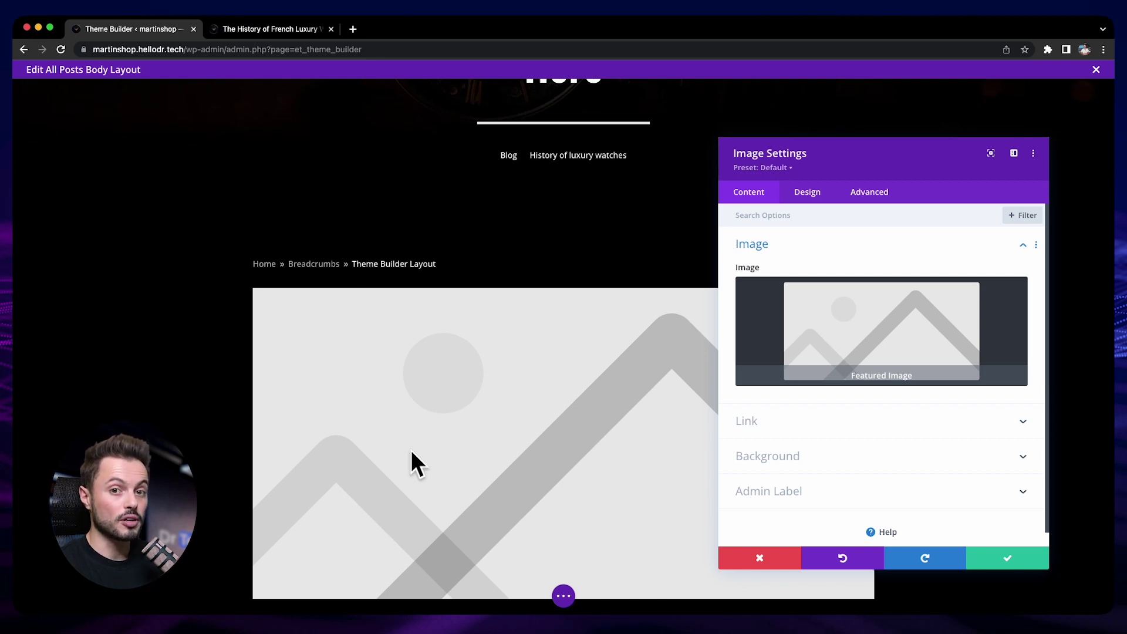
{"action": "scroll", "coordinate": [536, 406], "scroll_direction": "down", "scroll_amount": 1}
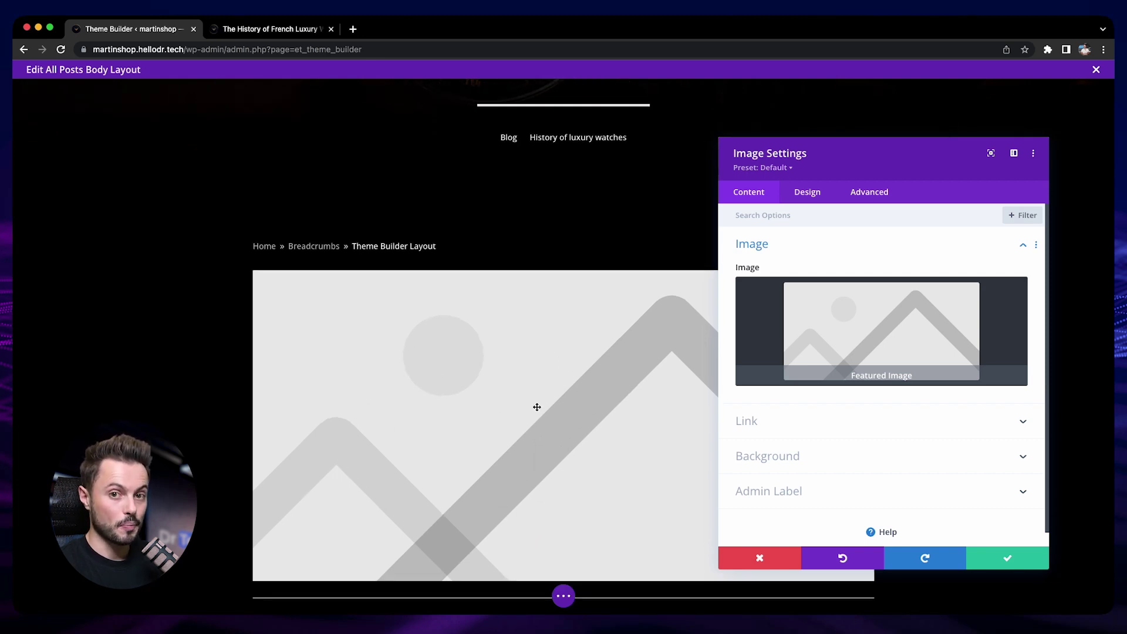
{"action": "left_click", "coordinate": [537, 406]}
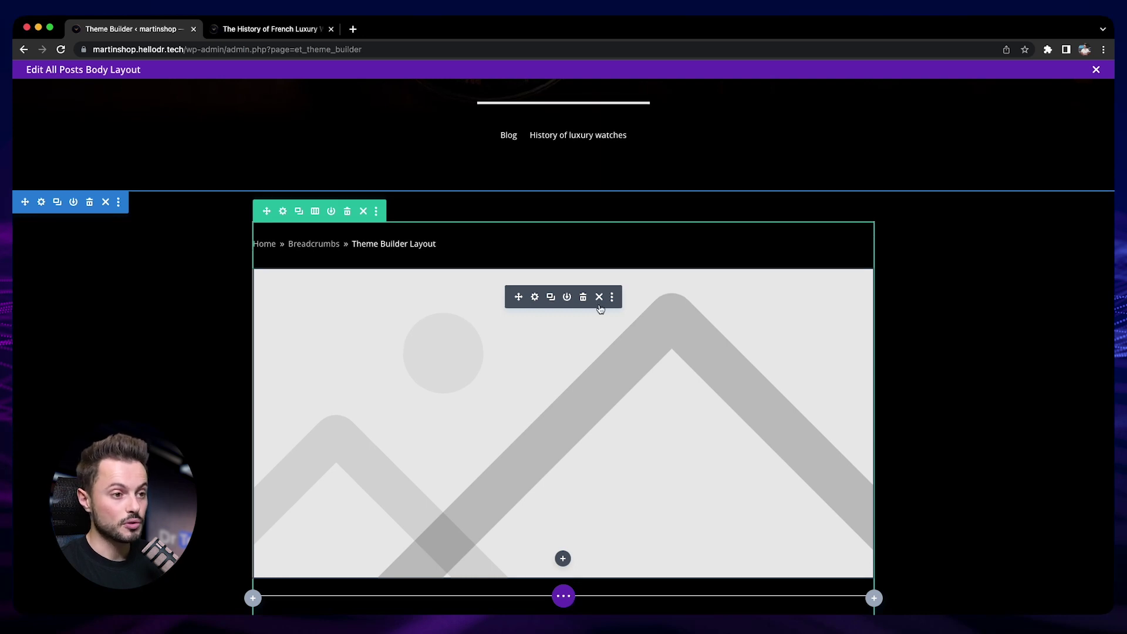
- Replace the hero section's background image with the dynamic Featured Image and save the section settings
{"action": "scroll", "coordinate": [563, 399], "scroll_direction": "up", "scroll_amount": 6}
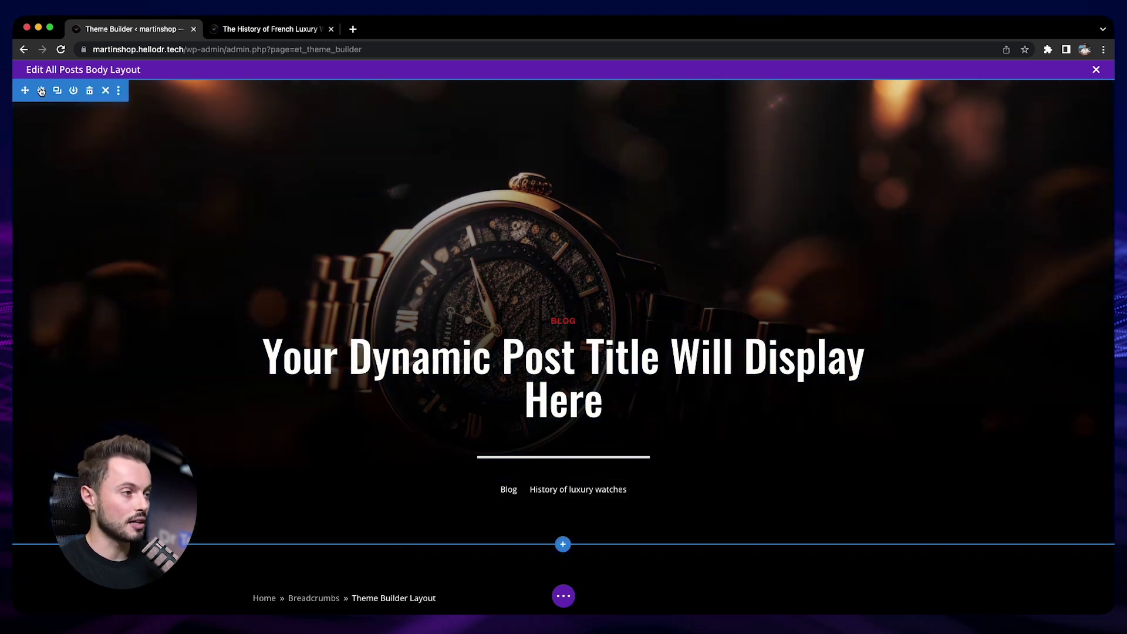
{"action": "left_click", "coordinate": [41, 90]}
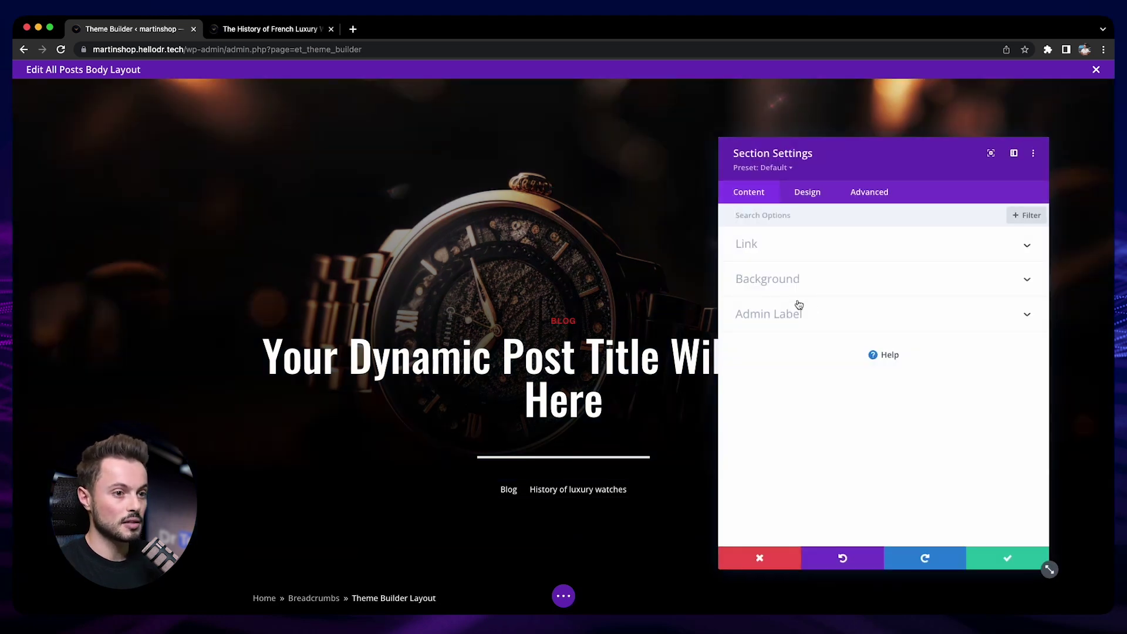
{"action": "left_click", "coordinate": [802, 283]}
{"action": "left_click", "coordinate": [852, 272]}
{"action": "mouse_move", "coordinate": [873, 324]}
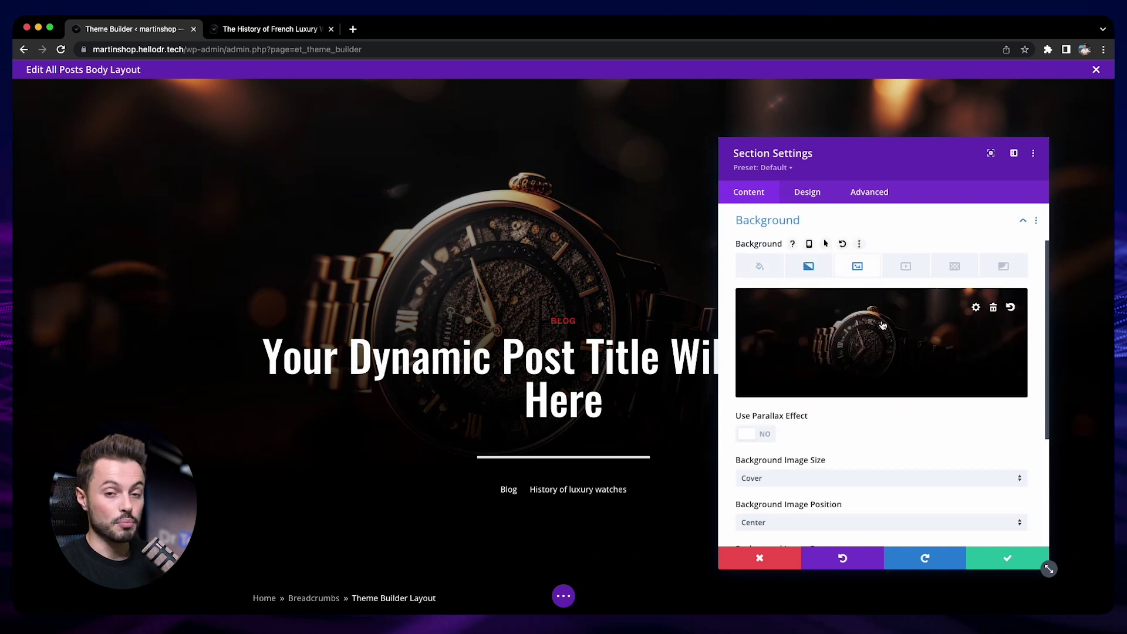
{"action": "left_click", "coordinate": [994, 307]}
{"action": "left_click", "coordinate": [1017, 306]}
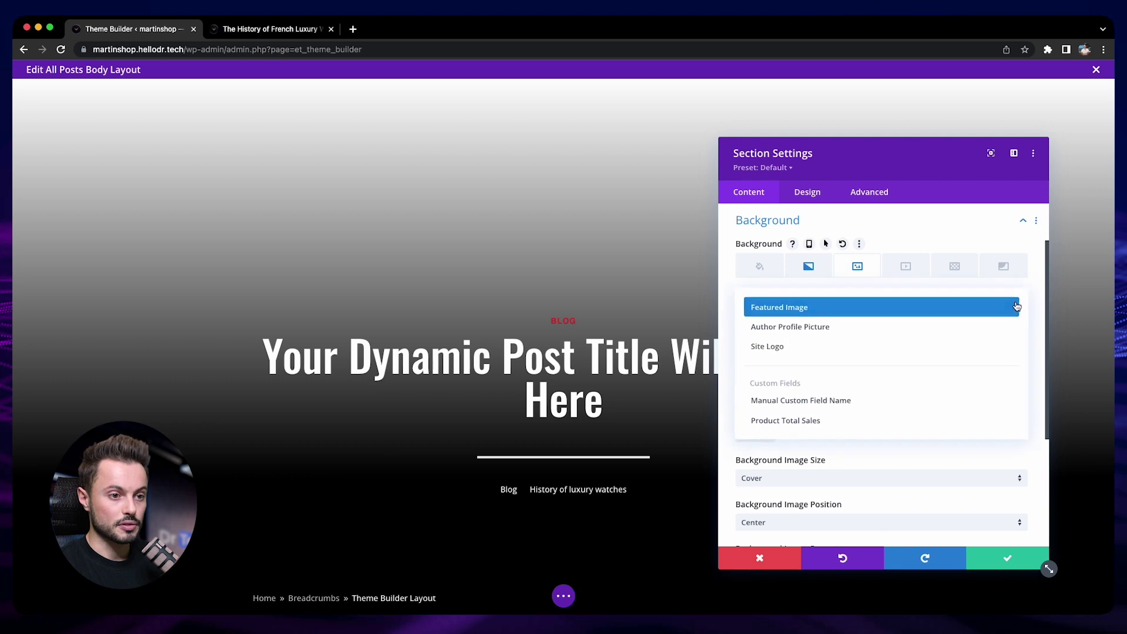
{"action": "left_click", "coordinate": [850, 309]}
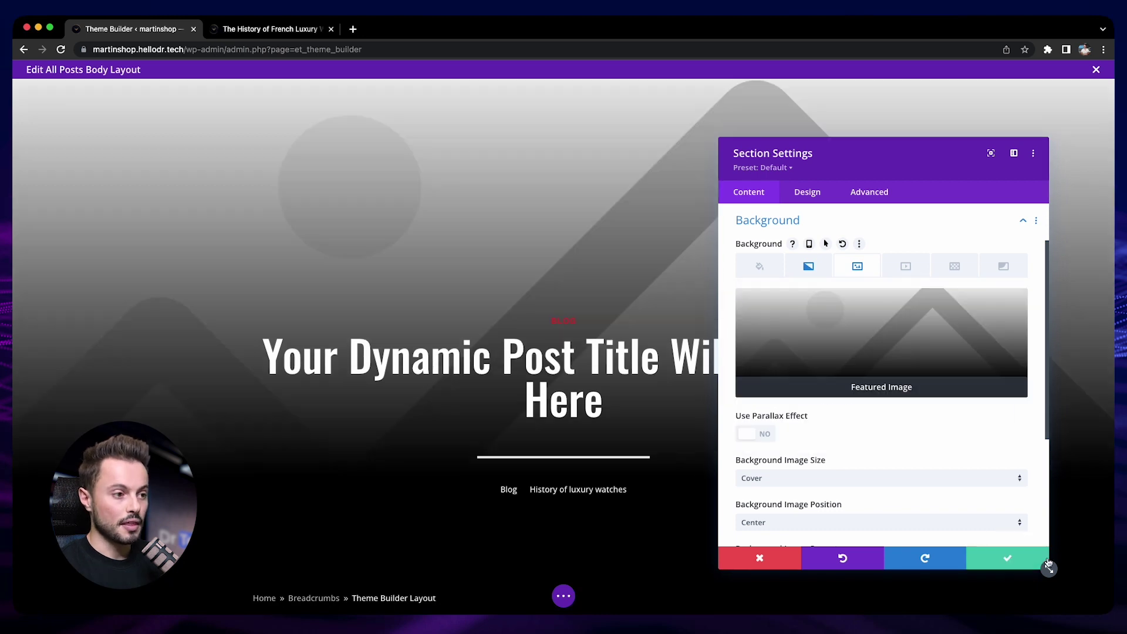
{"action": "left_click", "coordinate": [1037, 562]}
- Check the post count and included categories in the Blog module's content settings
{"action": "scroll", "coordinate": [603, 376], "scroll_direction": "down", "scroll_amount": 3}
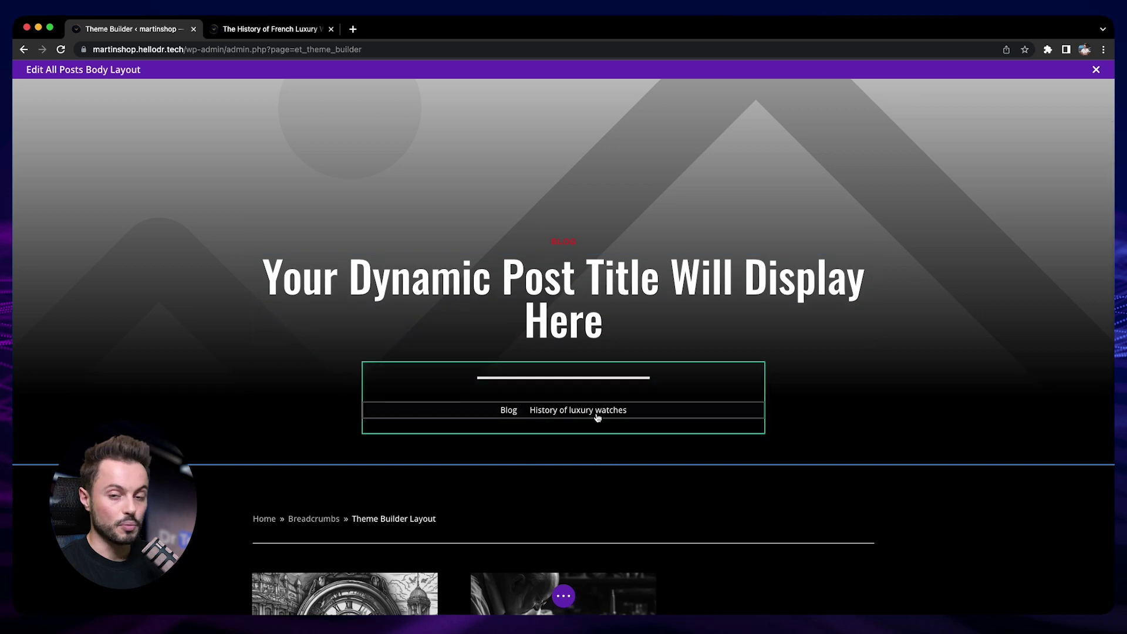
{"action": "scroll", "coordinate": [599, 416], "scroll_direction": "down", "scroll_amount": 2}
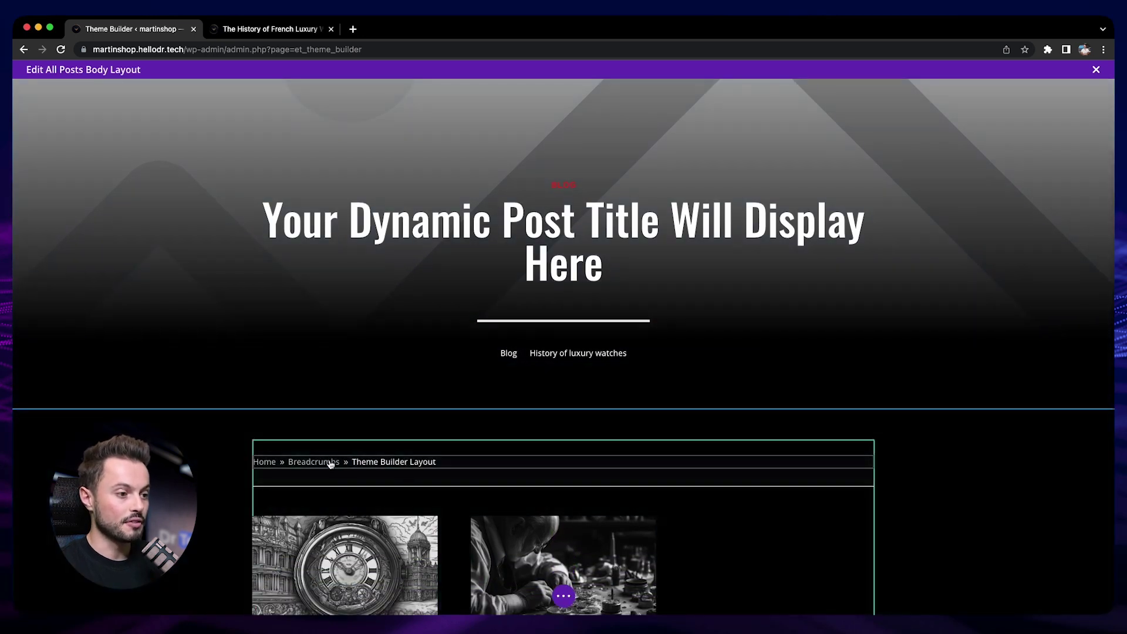
{"action": "scroll", "coordinate": [405, 469], "scroll_direction": "down", "scroll_amount": 5}
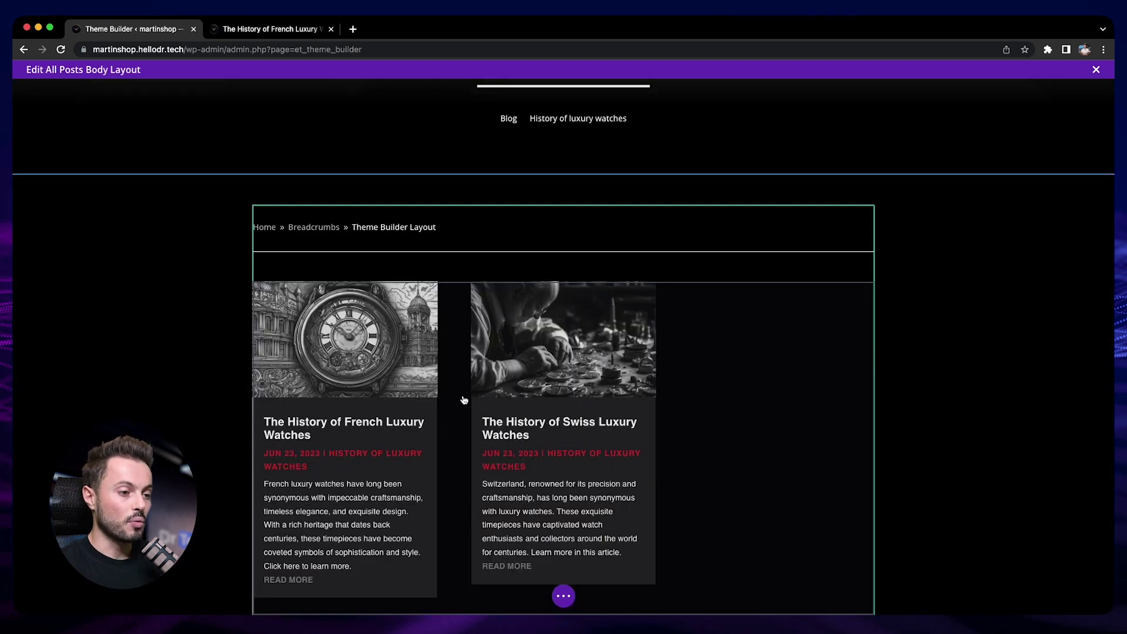
{"action": "left_click", "coordinate": [538, 310]}
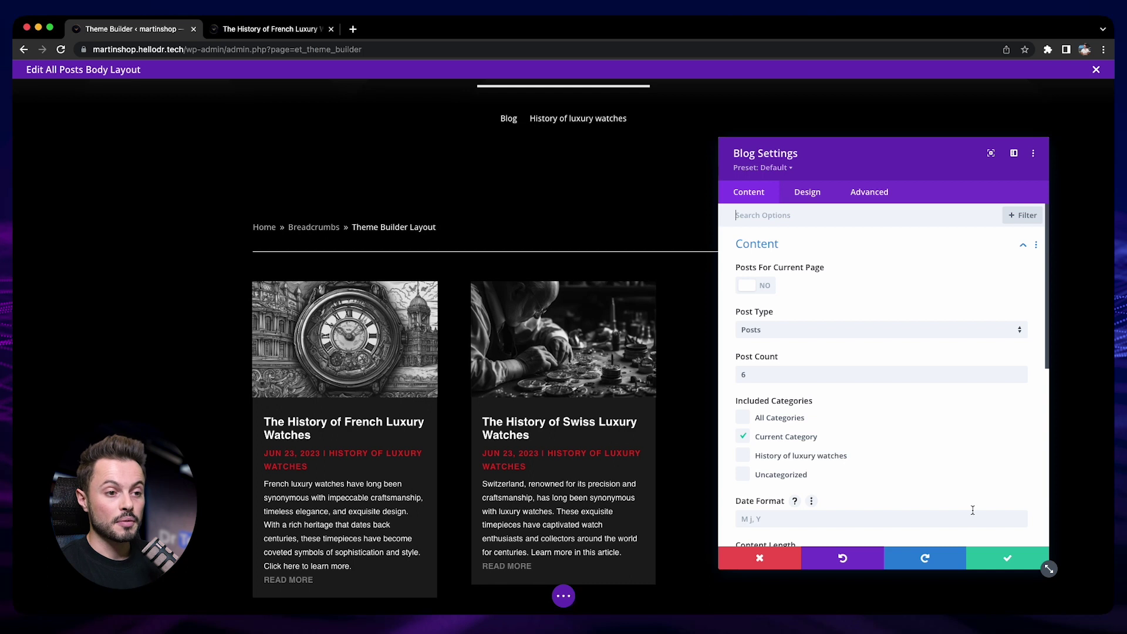
{"action": "left_click", "coordinate": [1011, 561]}
- Insert a Text module between the divider and the blog posts with the body text 'Read more:'
{"action": "scroll", "coordinate": [590, 432], "scroll_direction": "down", "scroll_amount": 2}
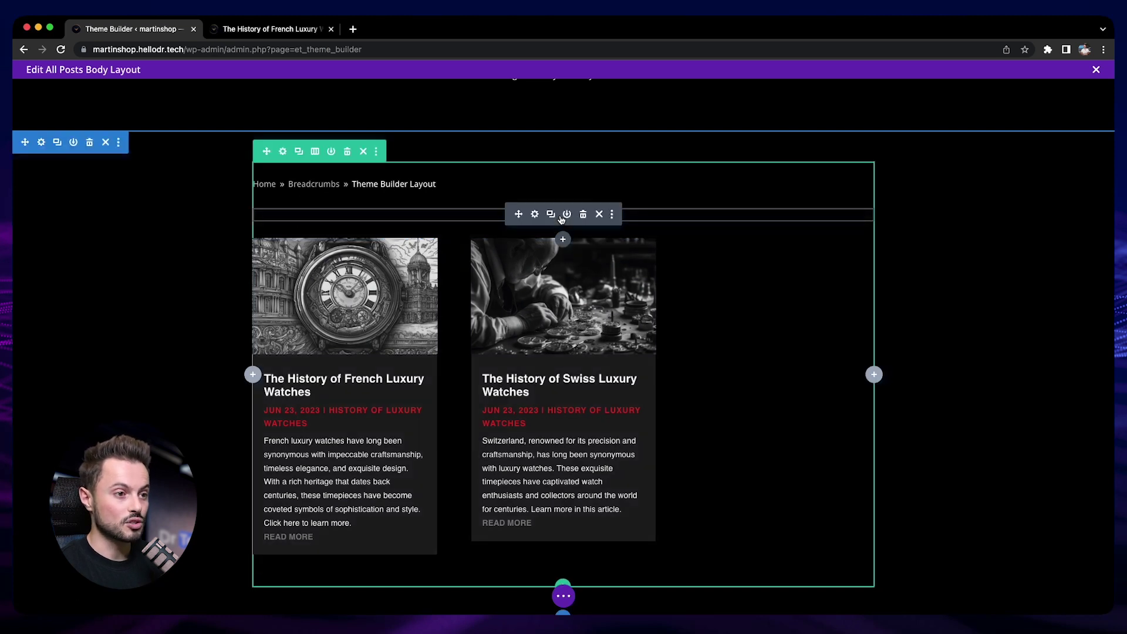
{"action": "left_click", "coordinate": [562, 237]}
{"action": "type", "text": "text"}
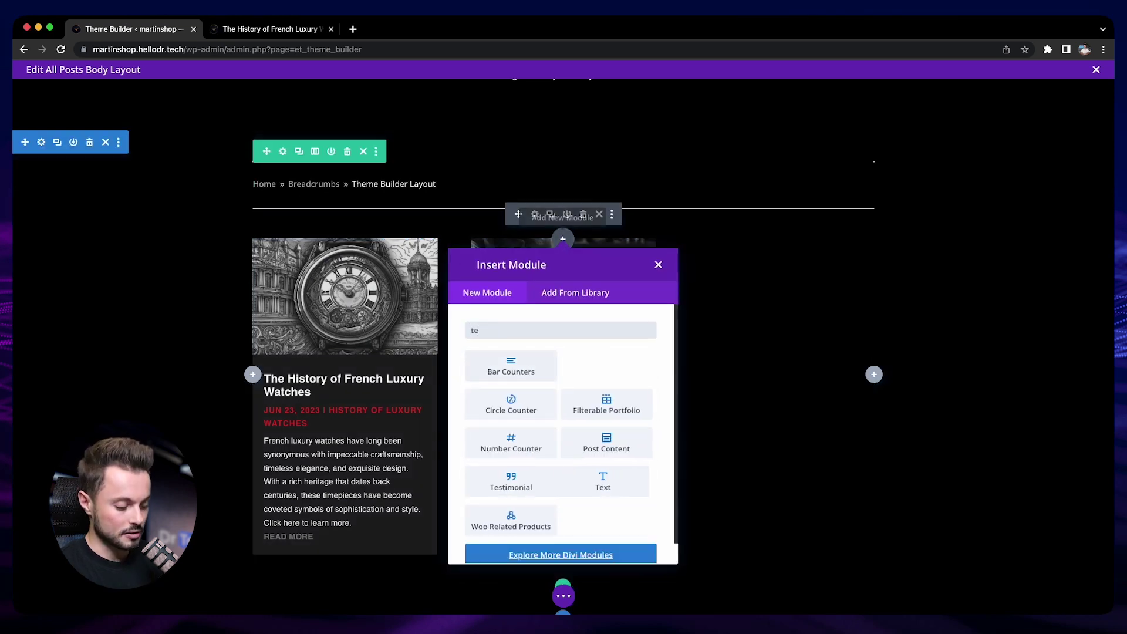
{"action": "left_click", "coordinate": [526, 377]}
{"action": "double_click", "coordinate": [819, 368]}
{"action": "triple_click", "coordinate": [820, 368]}
{"action": "type", "text": "Read more:"}
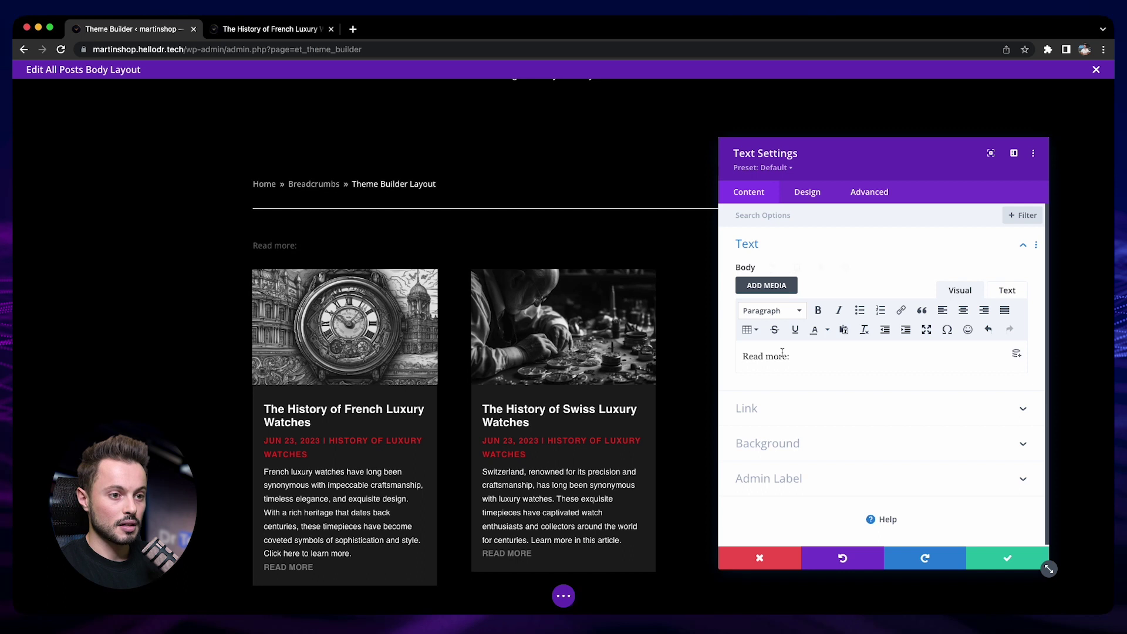
- Format the 'Read more:' text in the Text module as Heading 2
{"action": "left_click_drag", "start_coordinate": [792, 357], "coordinate": [741, 357]}
{"action": "left_click", "coordinate": [769, 312]}
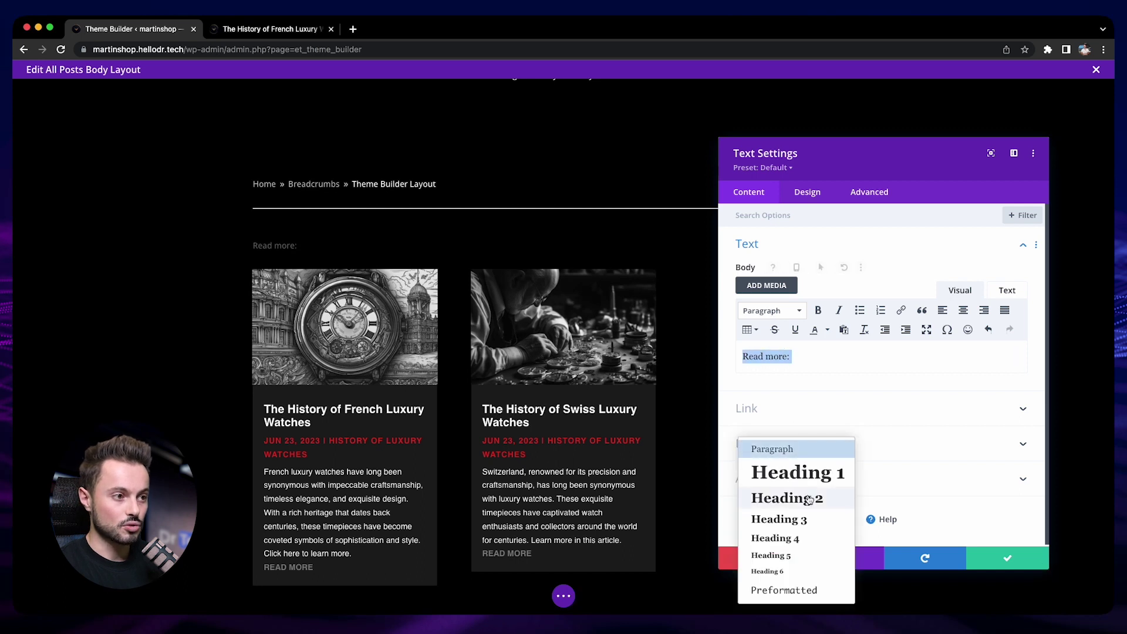
{"action": "left_click", "coordinate": [775, 498]}
- Style the 'Read more:' Heading 2 with white text color and a 35px text size, then save the module settings
{"action": "left_click", "coordinate": [808, 192]}
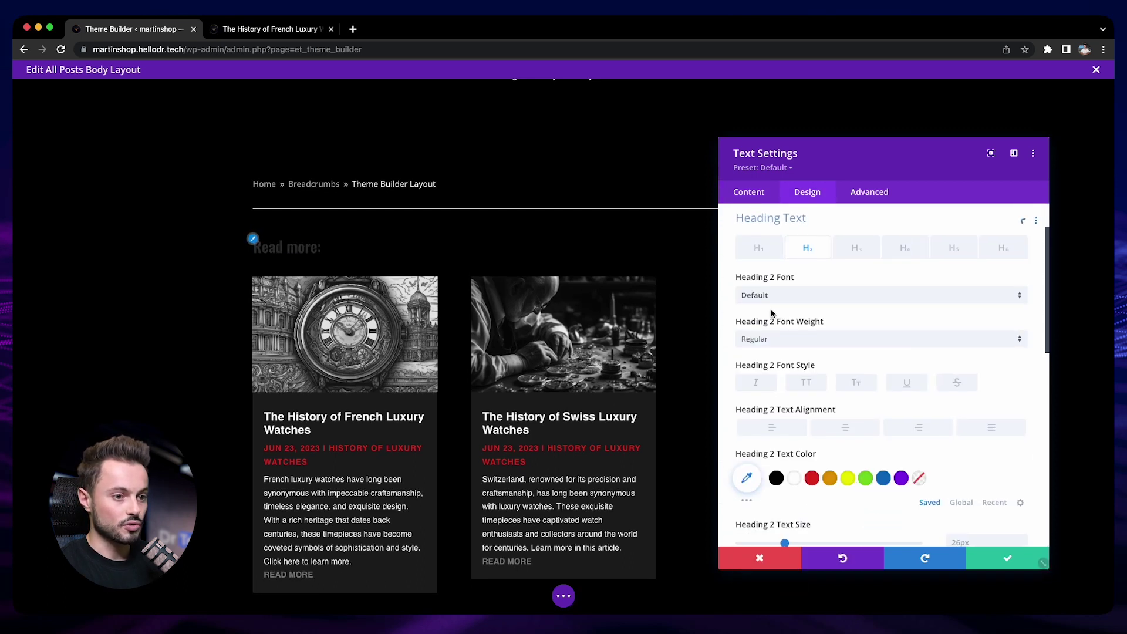
{"action": "left_click", "coordinate": [793, 480]}
{"action": "scroll", "coordinate": [810, 381], "scroll_direction": "down", "scroll_amount": 4}
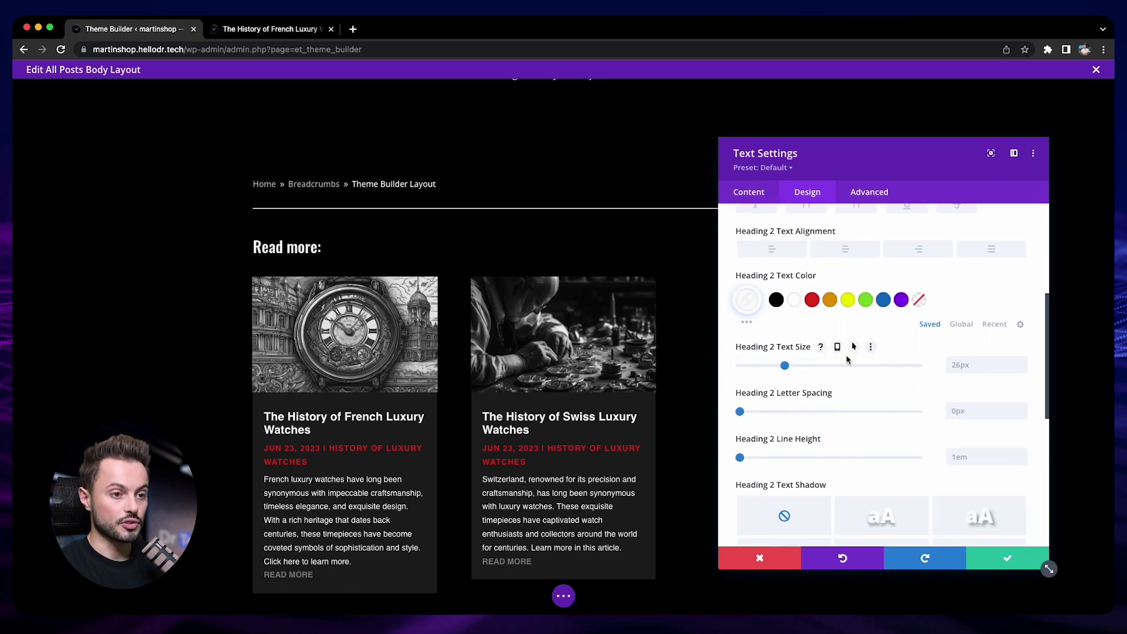
{"action": "left_click", "coordinate": [987, 362]}
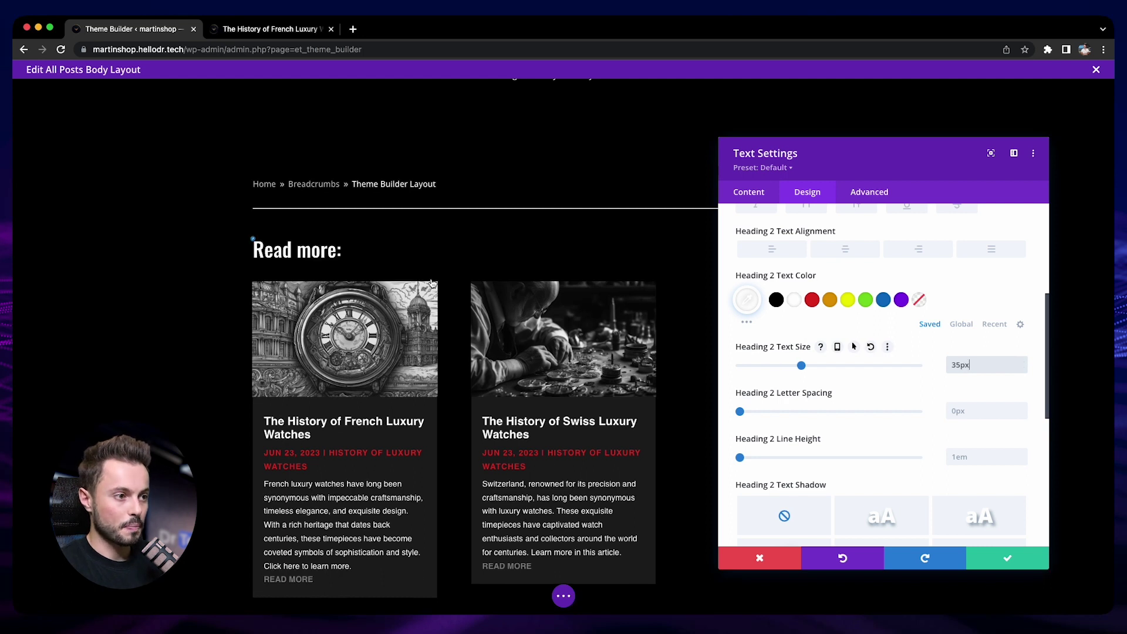
{"action": "scroll", "coordinate": [424, 255], "scroll_direction": "up", "scroll_amount": 1}
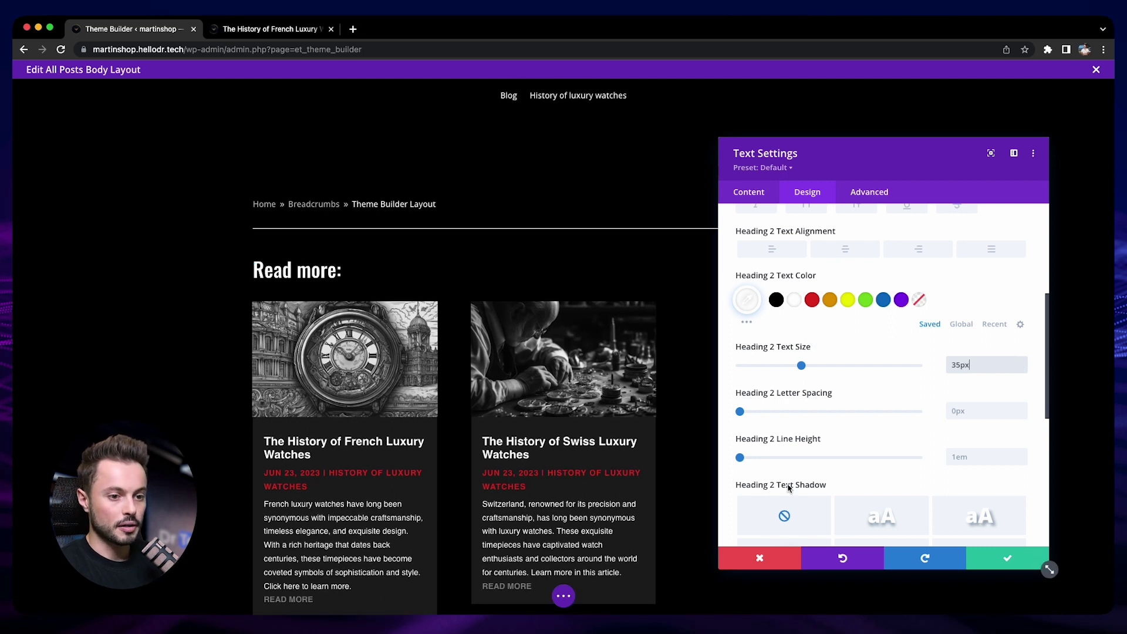
{"action": "left_click", "coordinate": [1000, 561]}
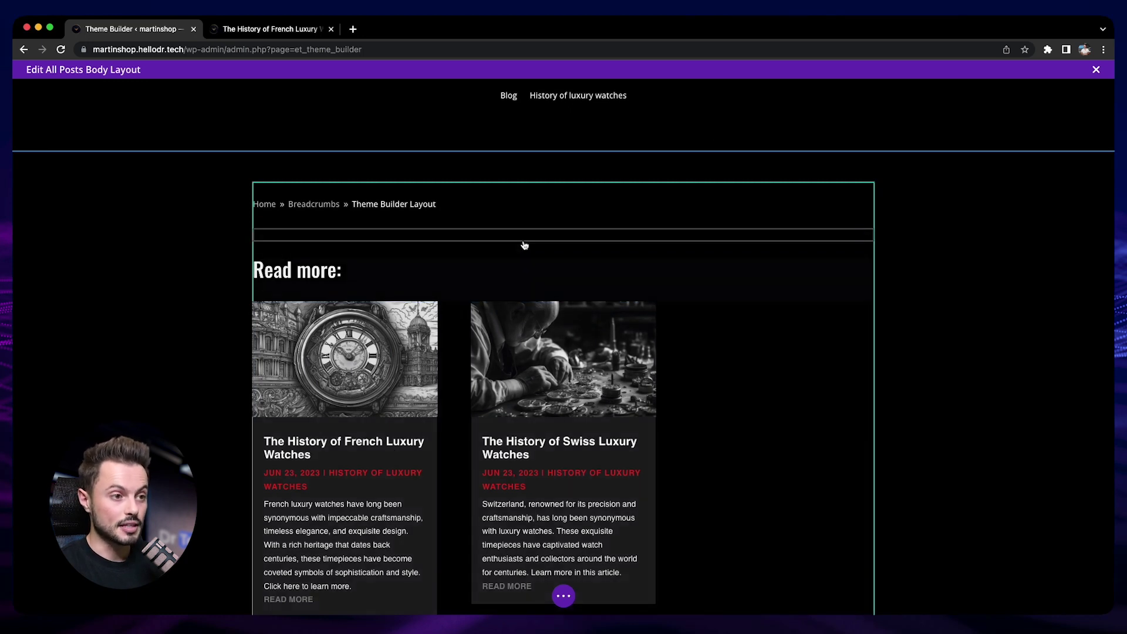
- Insert a Post Content module between the divider and the 'Read more:' heading
{"action": "left_click", "coordinate": [564, 259]}
{"action": "type", "text": "post"}
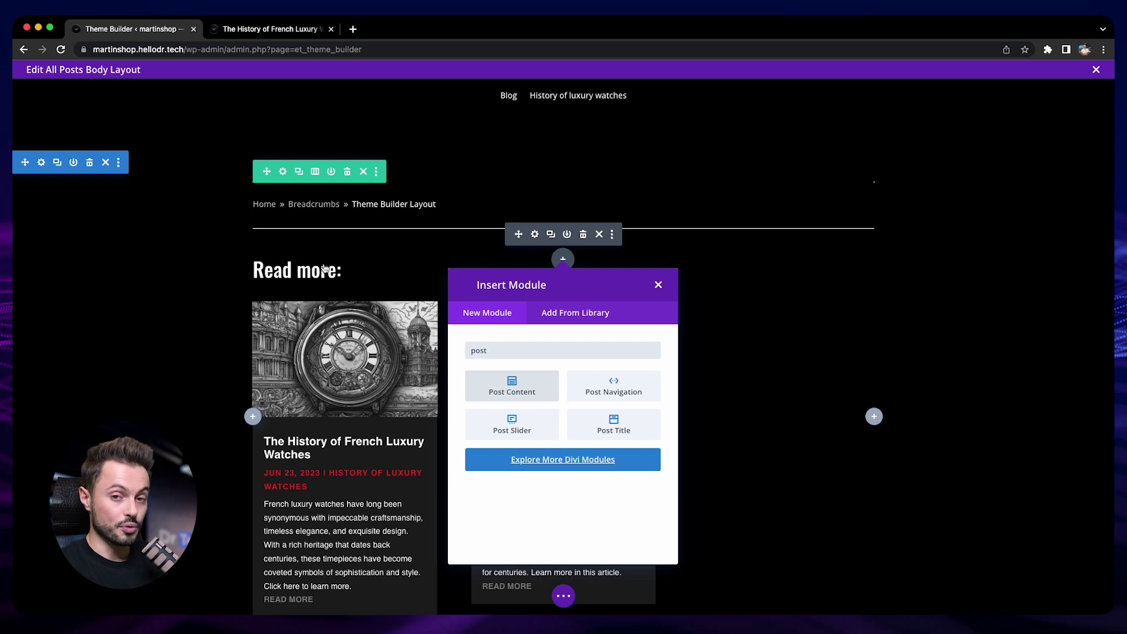
{"action": "left_click", "coordinate": [512, 387]}
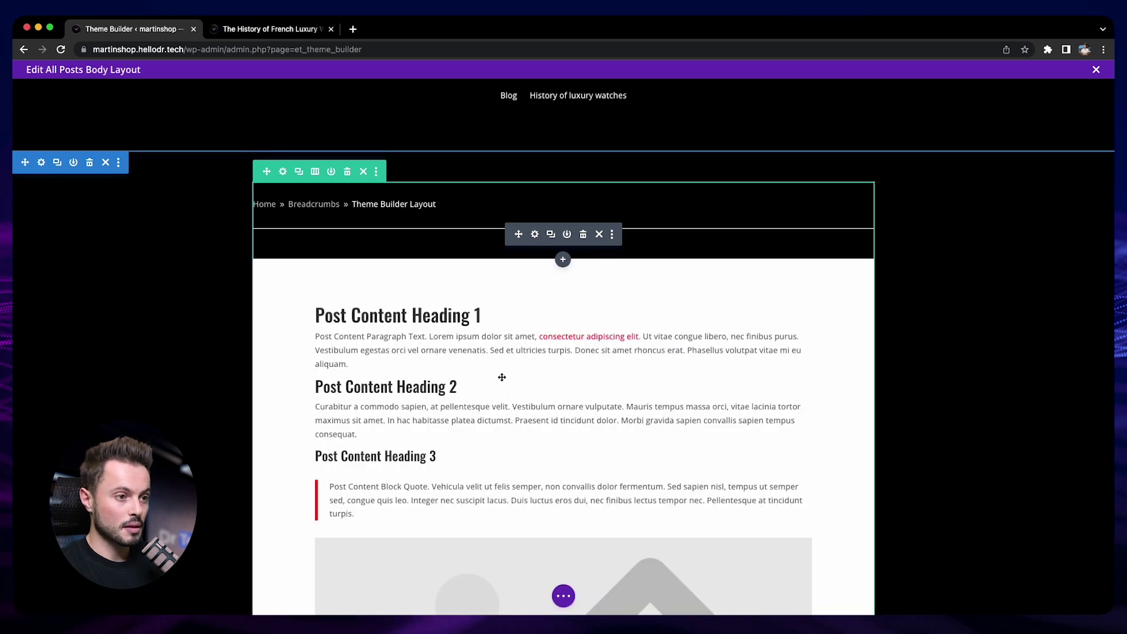
{"action": "scroll", "coordinate": [502, 377], "scroll_direction": "up", "scroll_amount": 2}
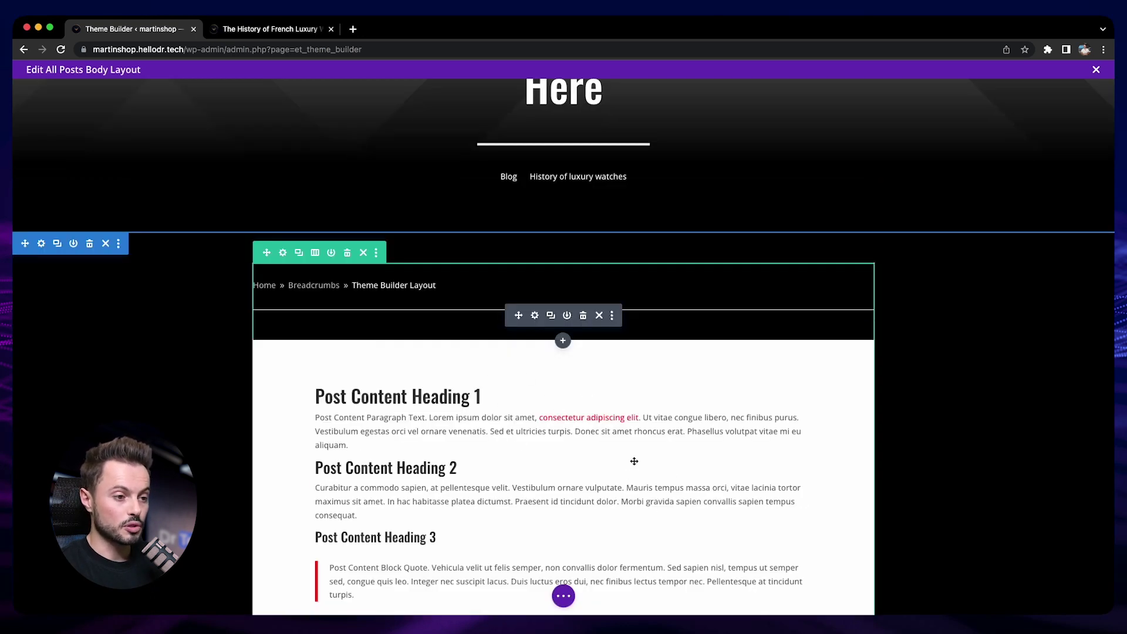
{"action": "scroll", "coordinate": [614, 465], "scroll_direction": "down", "scroll_amount": 15}
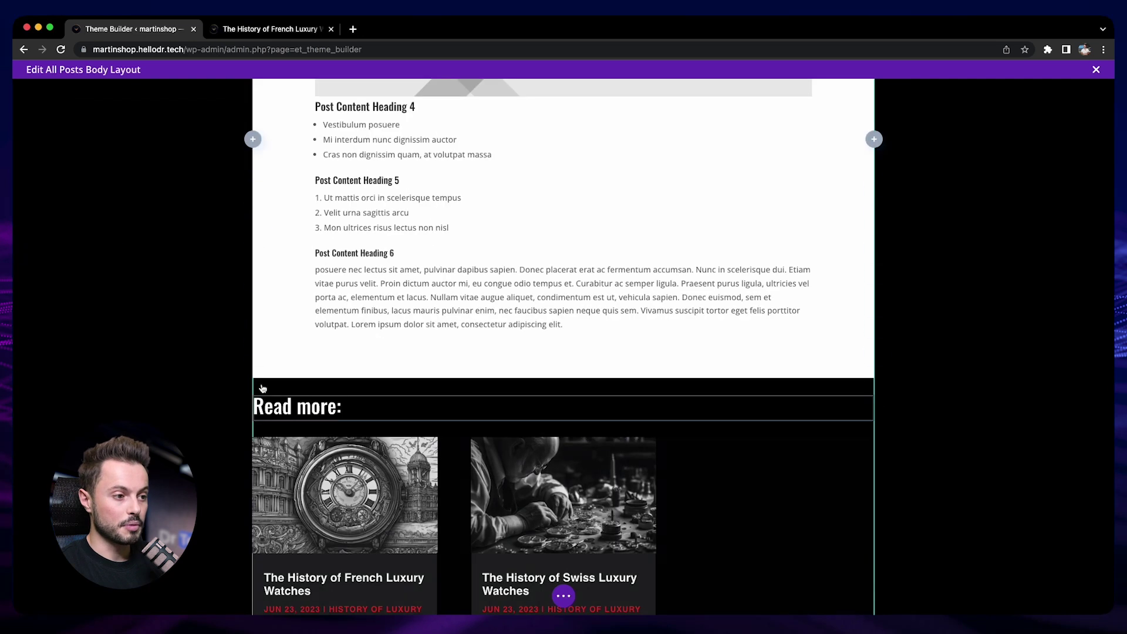
{"action": "scroll", "coordinate": [508, 476], "scroll_direction": "down", "scroll_amount": 1}
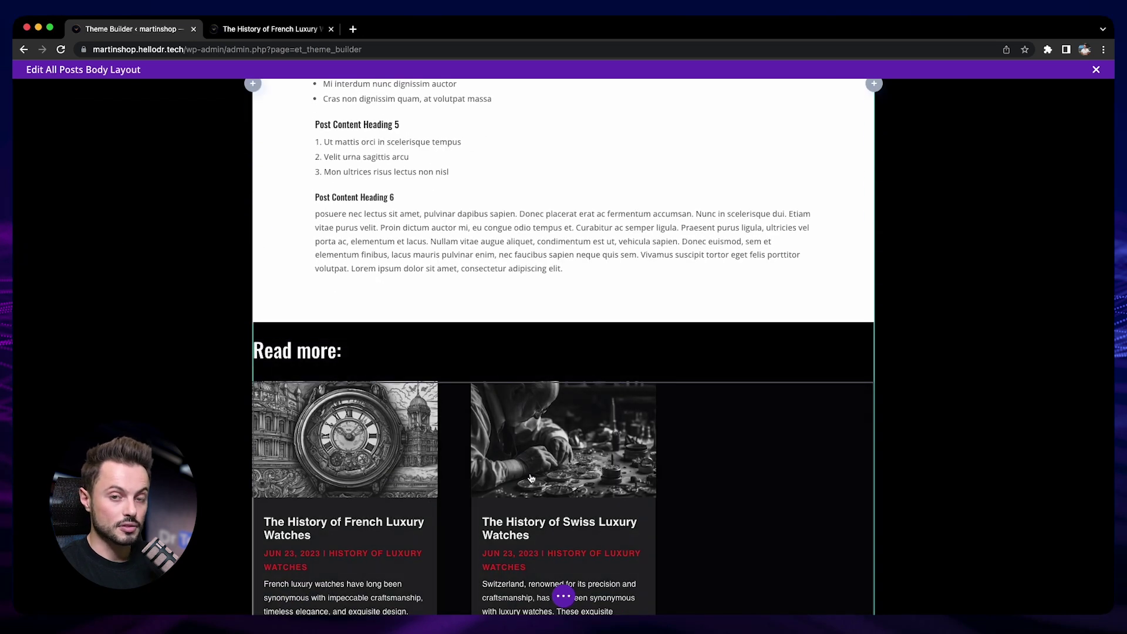
- Set the Post Content module's background color to black
{"action": "scroll", "coordinate": [531, 478], "scroll_direction": "up", "scroll_amount": 15}
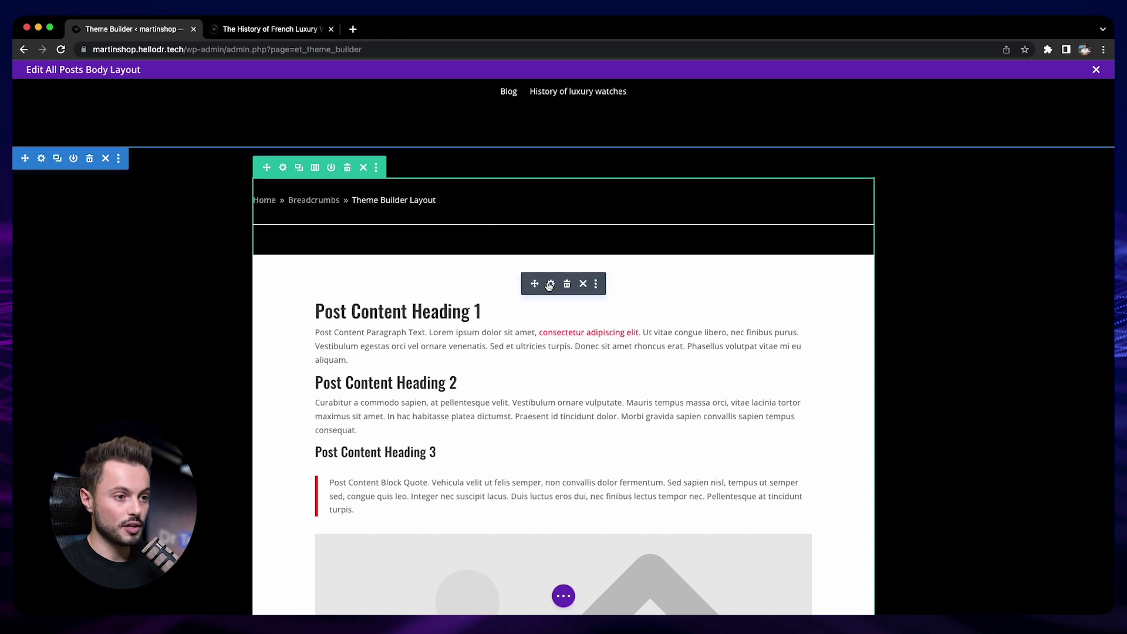
{"action": "left_click", "coordinate": [546, 284]}
{"action": "left_click", "coordinate": [793, 253]}
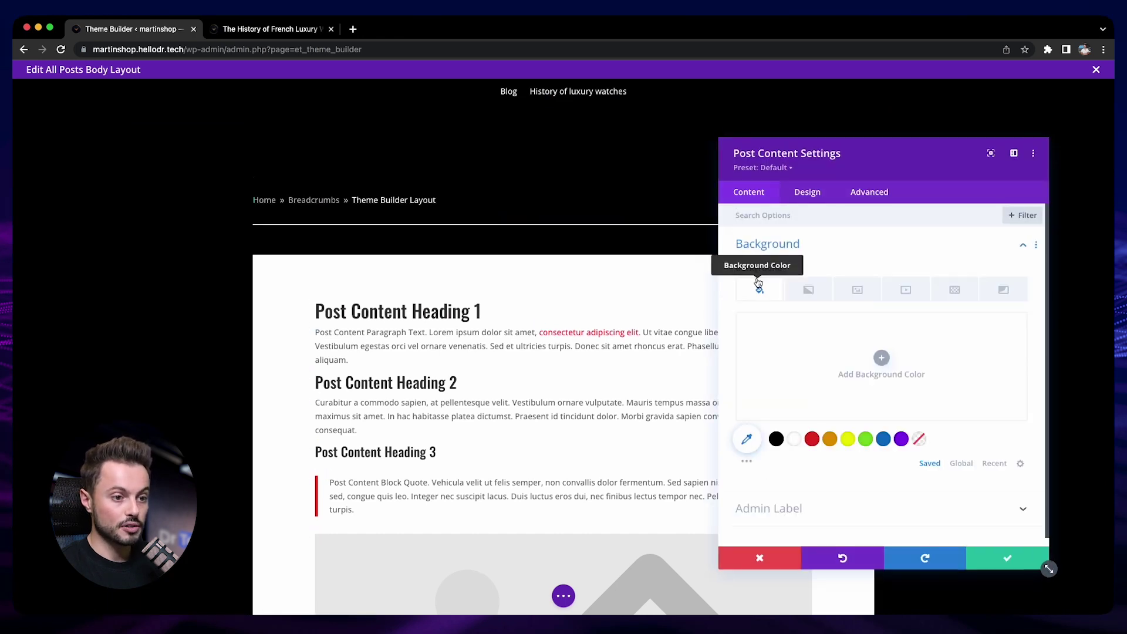
{"action": "left_click", "coordinate": [777, 440]}
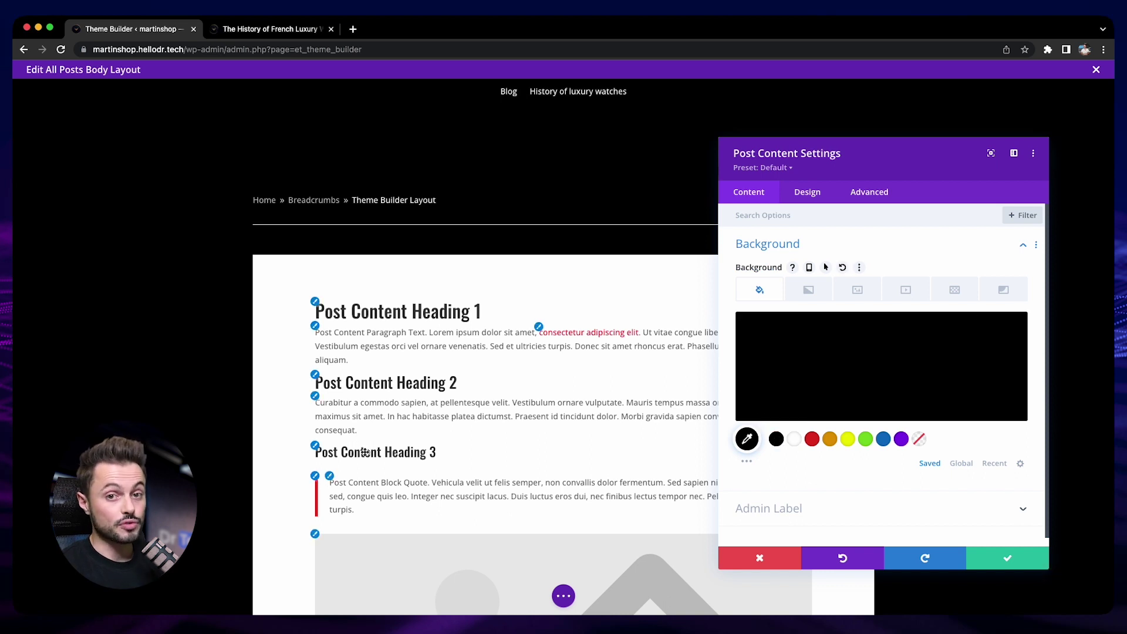
- Set the text color of heading levels H1 through H6 to white in the Post Content module
{"action": "left_click", "coordinate": [315, 301]}
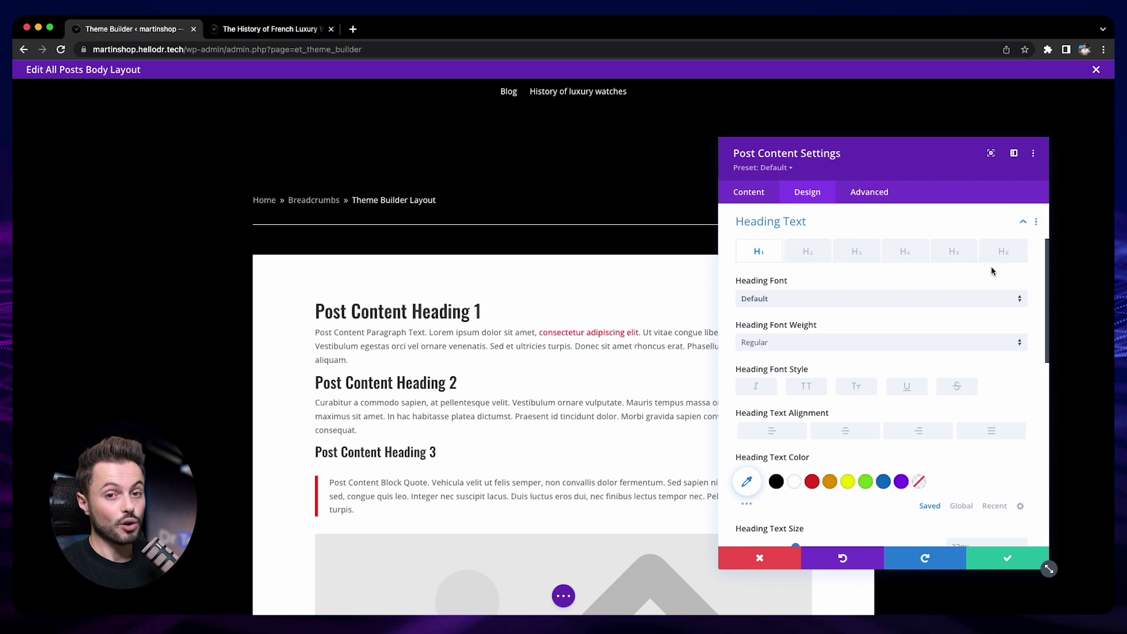
{"action": "left_click", "coordinate": [795, 482]}
{"action": "left_click", "coordinate": [808, 251]}
{"action": "left_click", "coordinate": [791, 483]}
{"action": "left_click", "coordinate": [857, 253]}
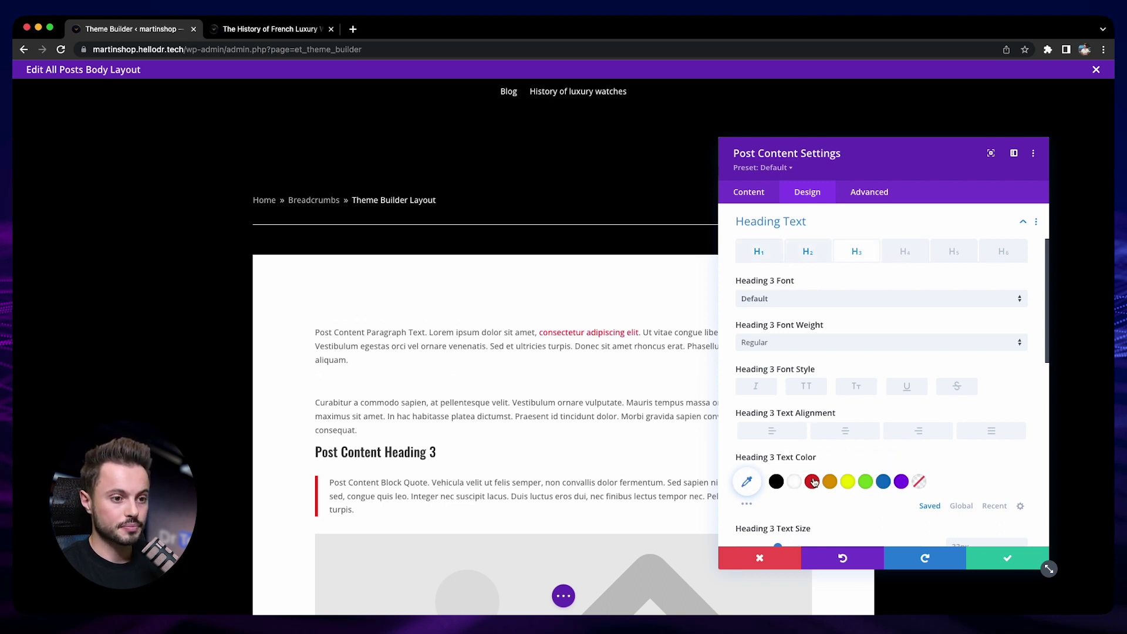
{"action": "left_click", "coordinate": [794, 482]}
{"action": "left_click", "coordinate": [904, 251]}
{"action": "left_click", "coordinate": [794, 482]}
{"action": "left_click", "coordinate": [954, 252]}
{"action": "left_click", "coordinate": [796, 483]}
{"action": "left_click", "coordinate": [1004, 251]}
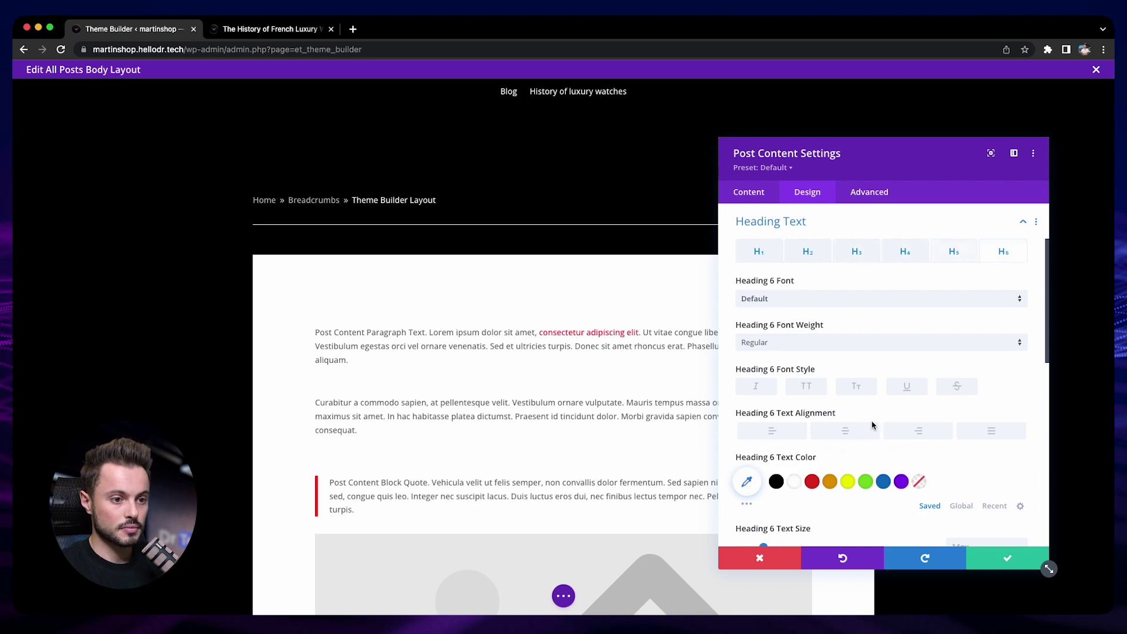
{"action": "left_click", "coordinate": [796, 483]}
- Set the Post Content module's body text color to white and save the changes
{"action": "left_click", "coordinate": [833, 224]}
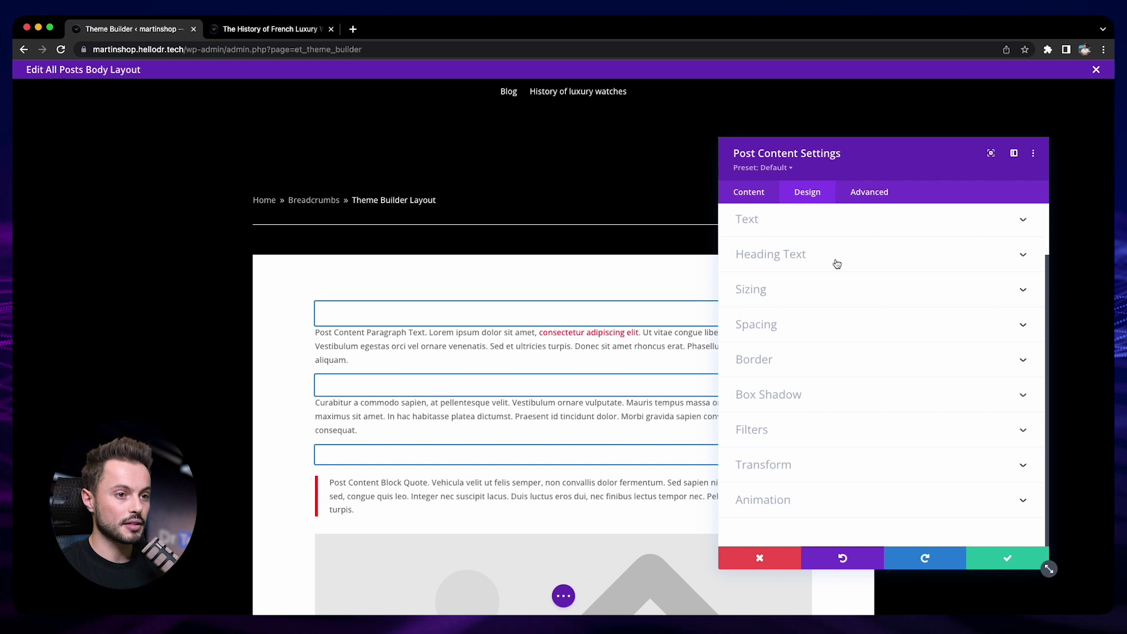
{"action": "scroll", "coordinate": [834, 264], "scroll_direction": "up", "scroll_amount": 2}
{"action": "left_click", "coordinate": [819, 265]}
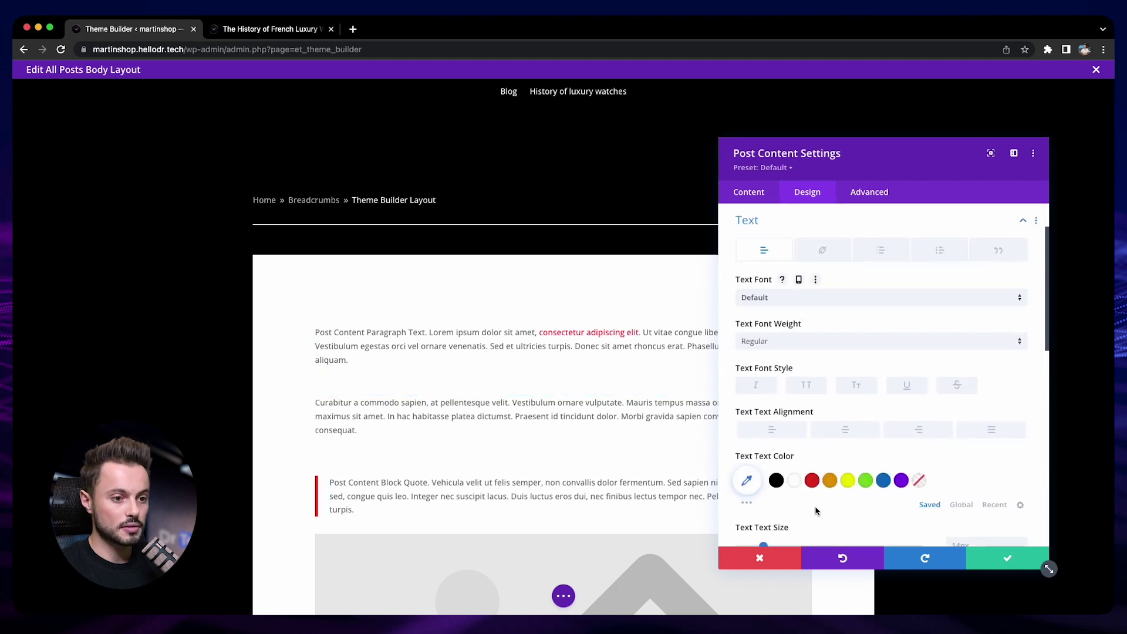
{"action": "left_click", "coordinate": [794, 481]}
{"action": "scroll", "coordinate": [701, 461], "scroll_direction": "down", "scroll_amount": 1}
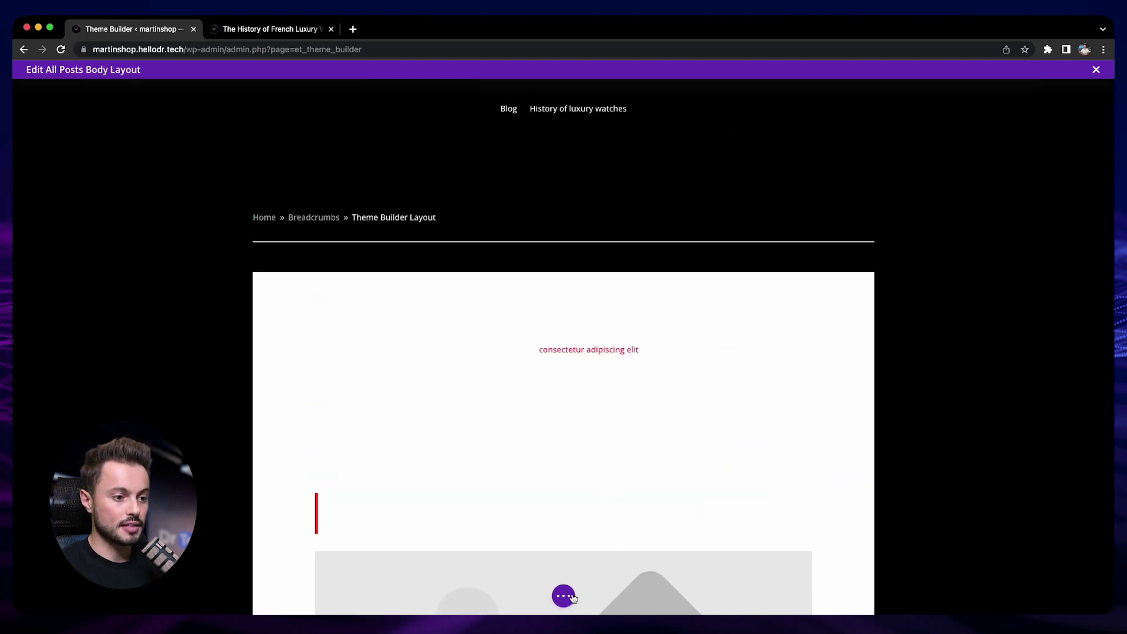
{"action": "left_click", "coordinate": [571, 598]}
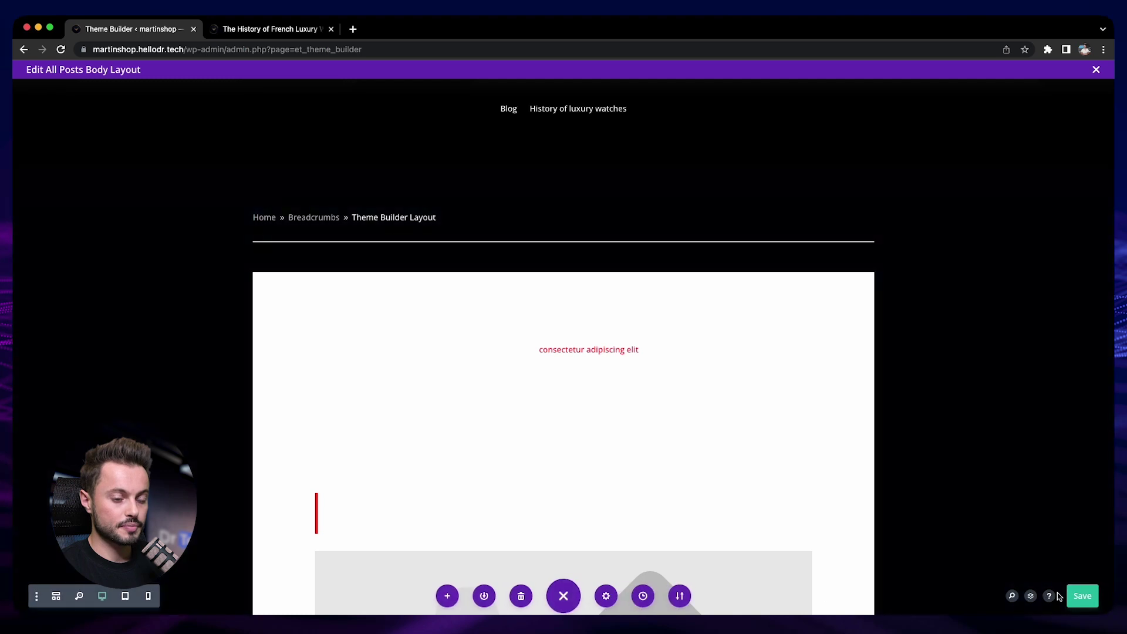
{"action": "left_click", "coordinate": [577, 592]}
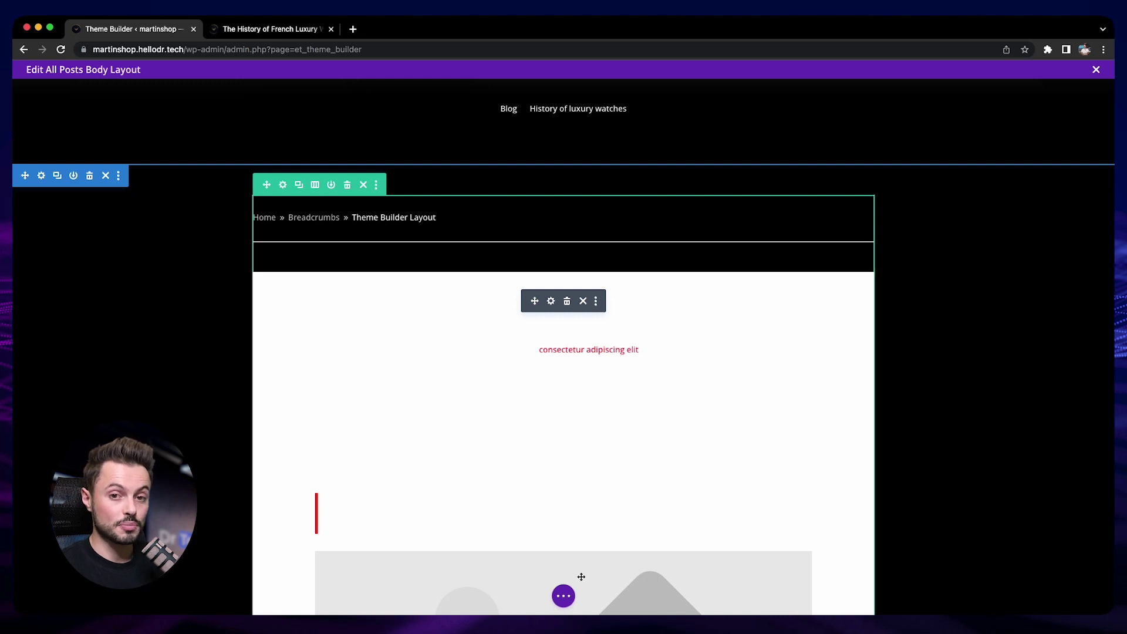
- Review the settings of the Post Content module and the hero's Post Title module
{"action": "scroll", "coordinate": [578, 576], "scroll_direction": "up", "scroll_amount": 3}
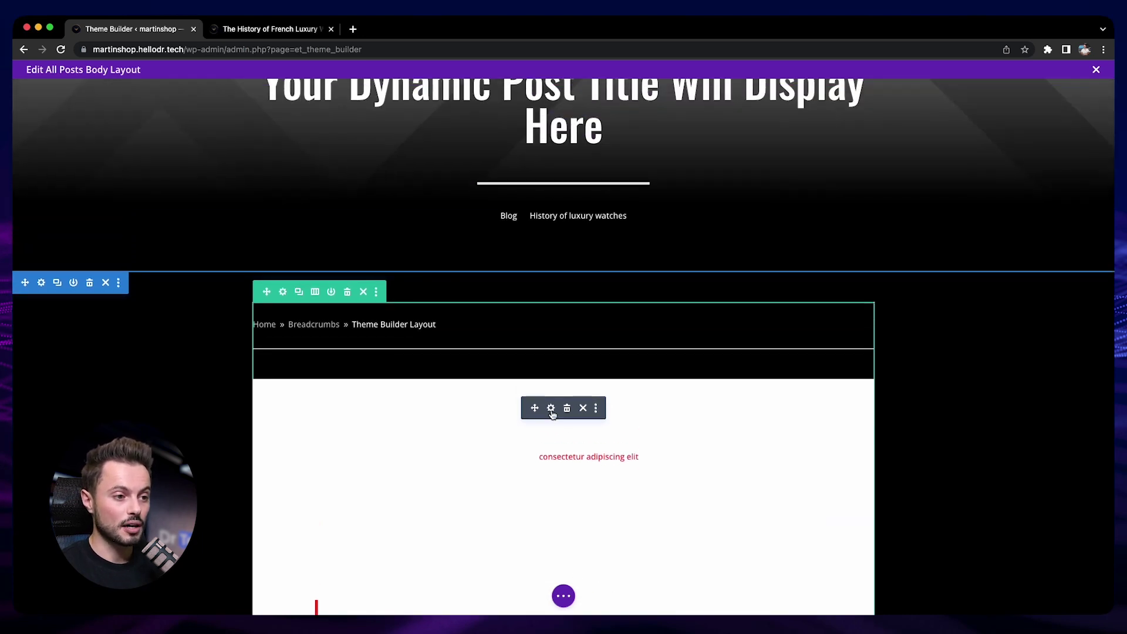
{"action": "left_click", "coordinate": [552, 409]}
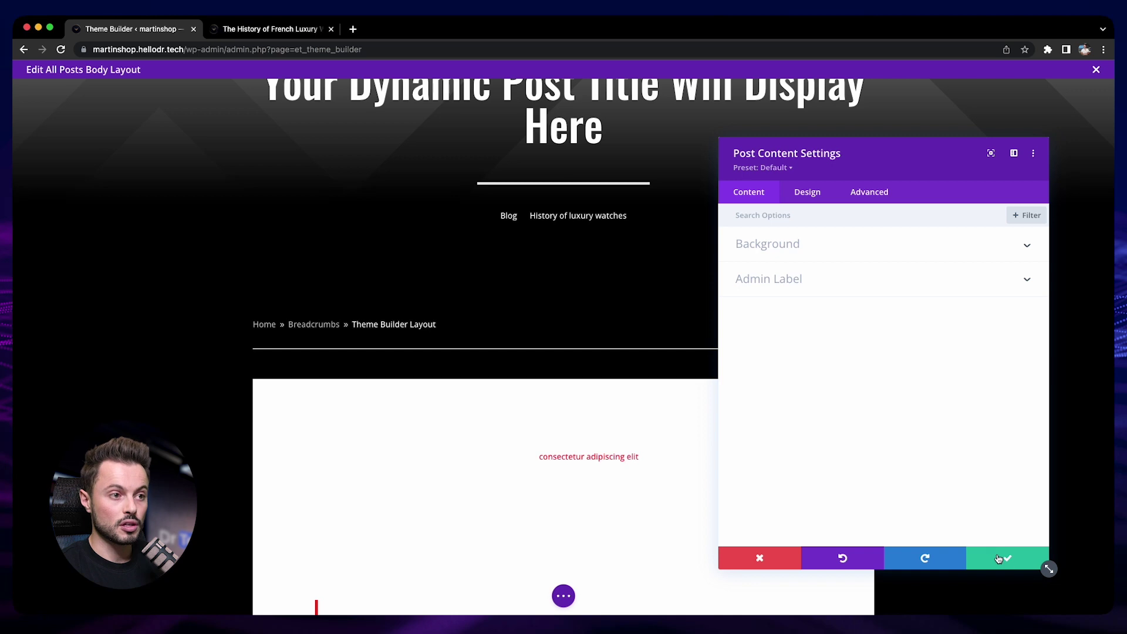
{"action": "left_click", "coordinate": [998, 558]}
{"action": "left_click", "coordinate": [536, 153]}
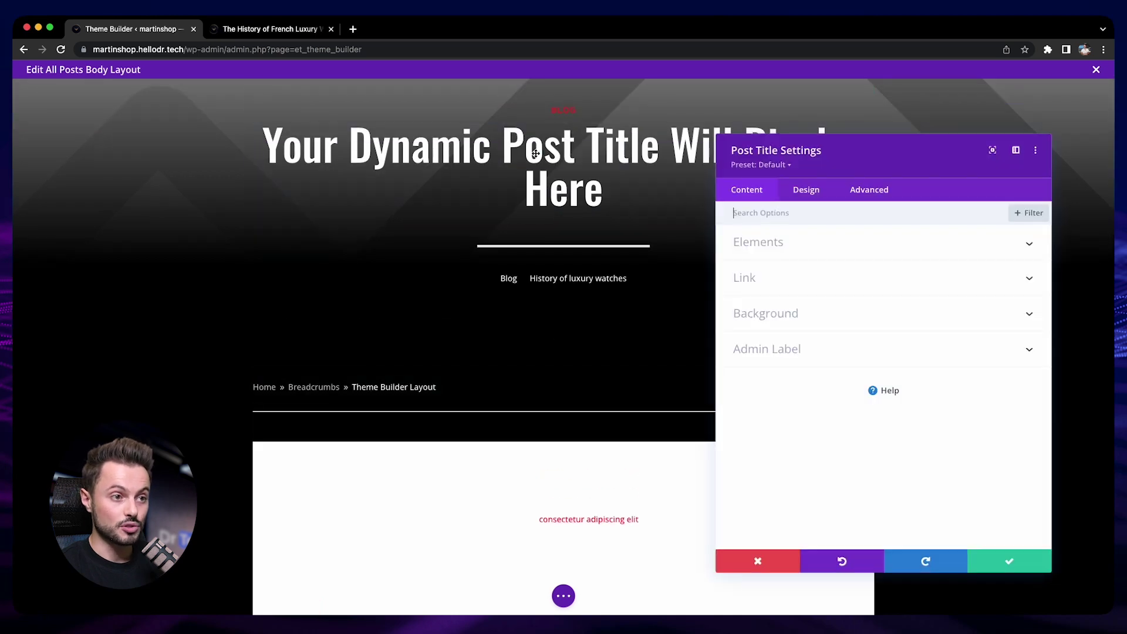
{"action": "left_click", "coordinate": [998, 559]}
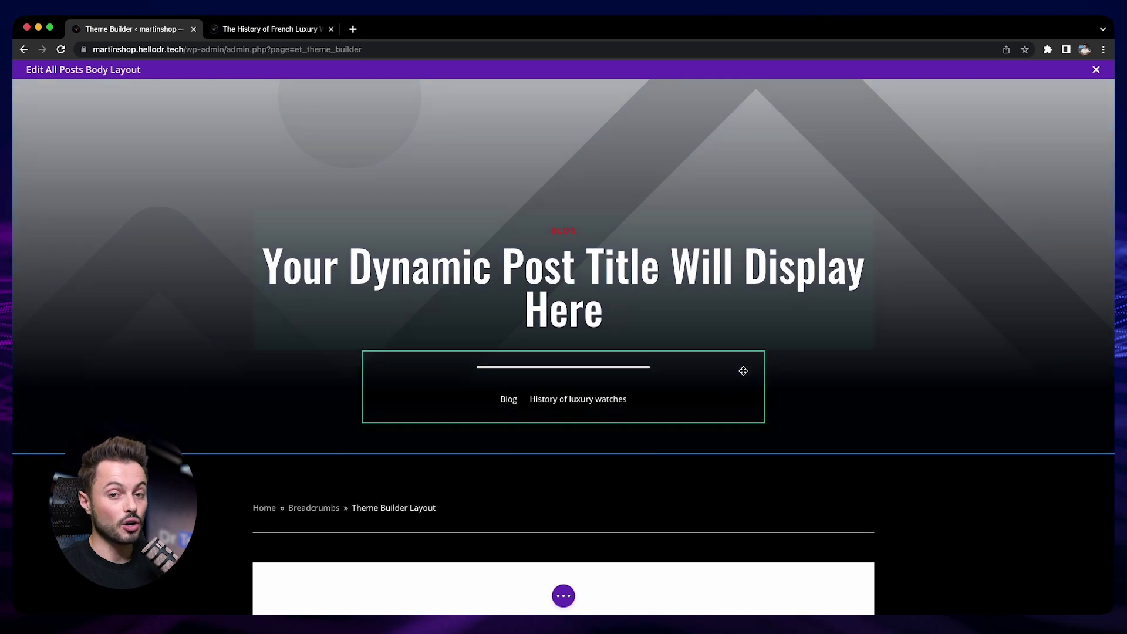
{"action": "scroll", "coordinate": [744, 421], "scroll_direction": "down", "scroll_amount": 1}
{"action": "scroll", "coordinate": [738, 423], "scroll_direction": "down", "scroll_amount": 1}
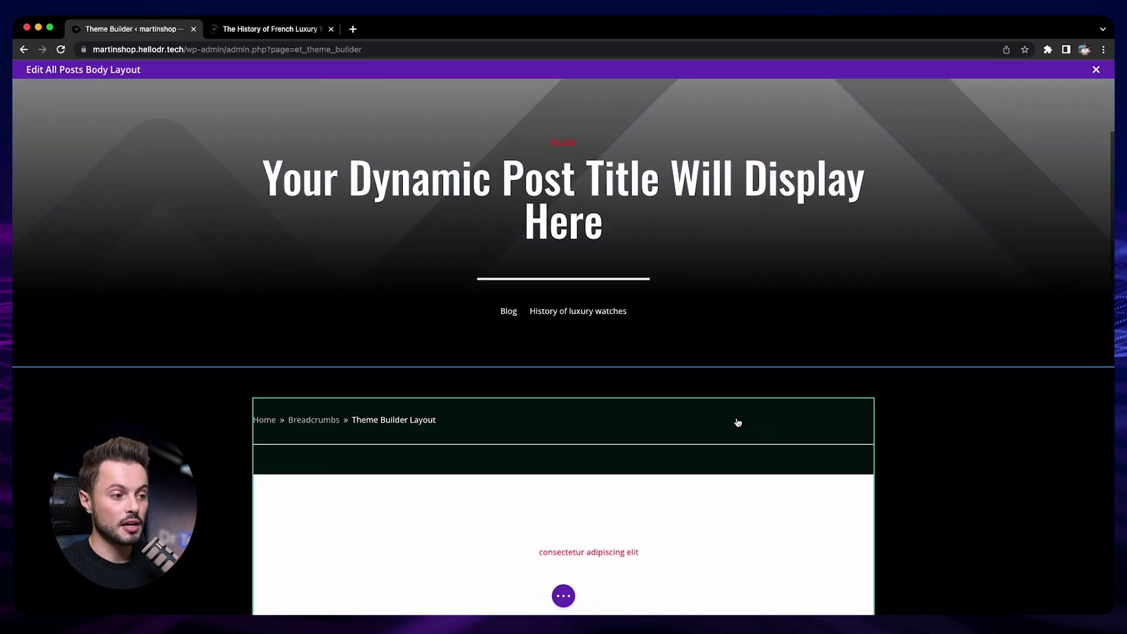
- Search the premade layout library for 'post' layouts and return to the All Posts body layout
{"action": "left_click", "coordinate": [564, 596]}
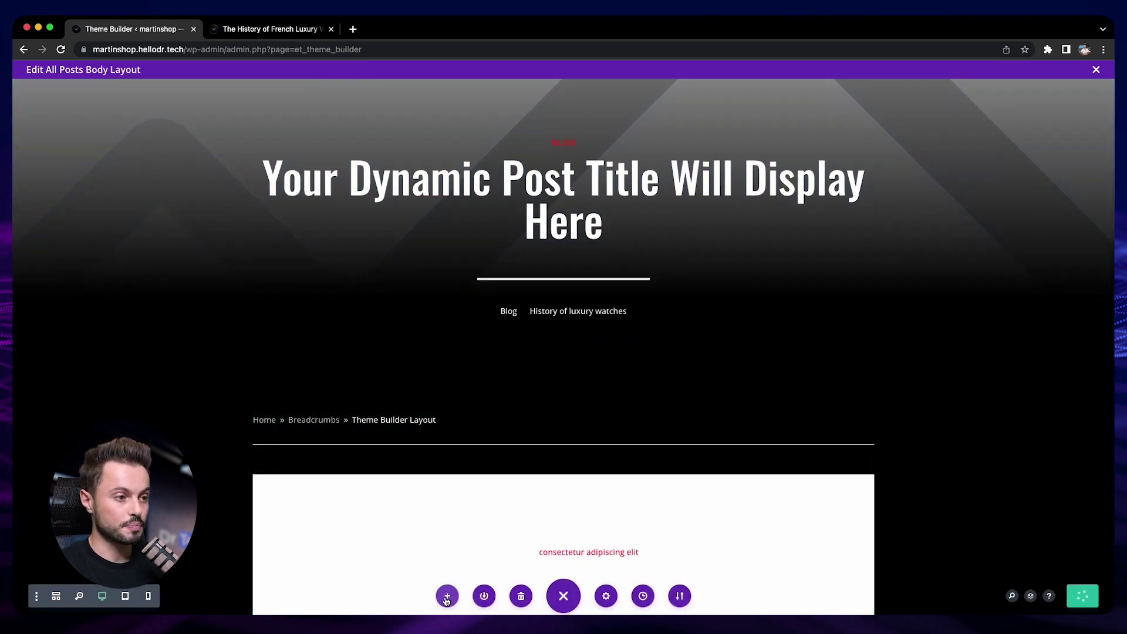
{"action": "left_click", "coordinate": [446, 597]}
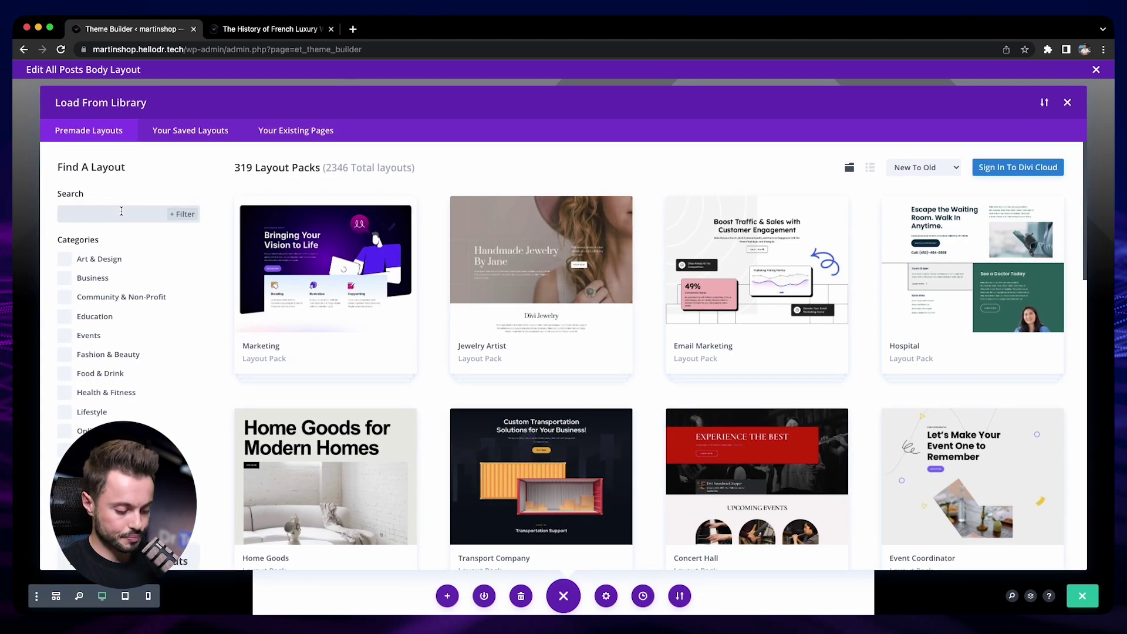
{"action": "type", "text": "post"}
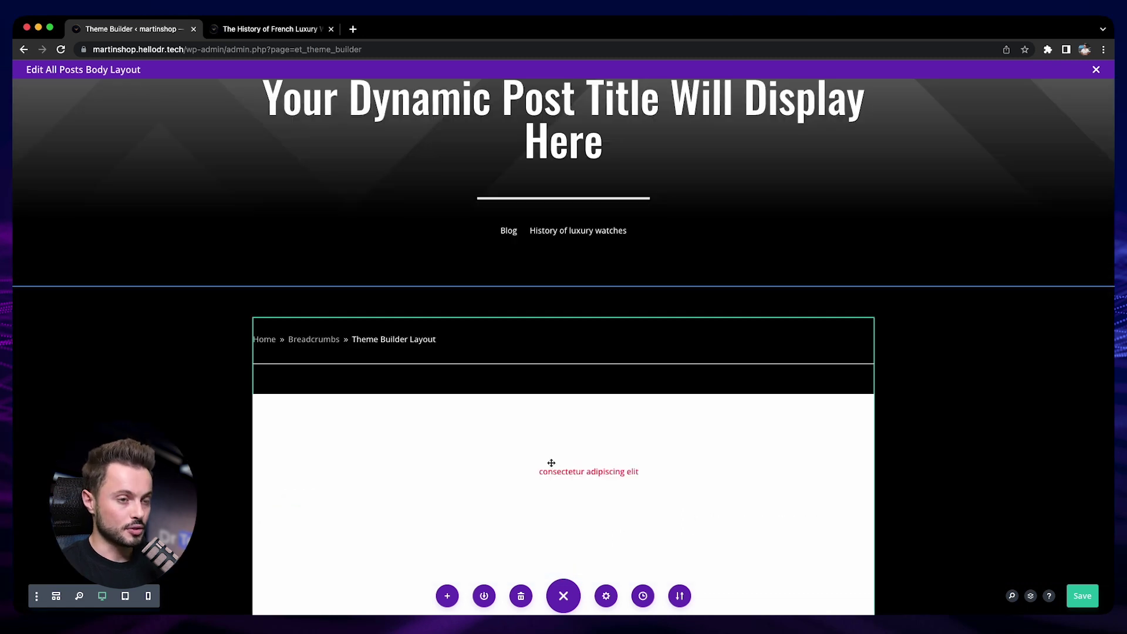
{"action": "scroll", "coordinate": [553, 462], "scroll_direction": "up", "scroll_amount": 1}
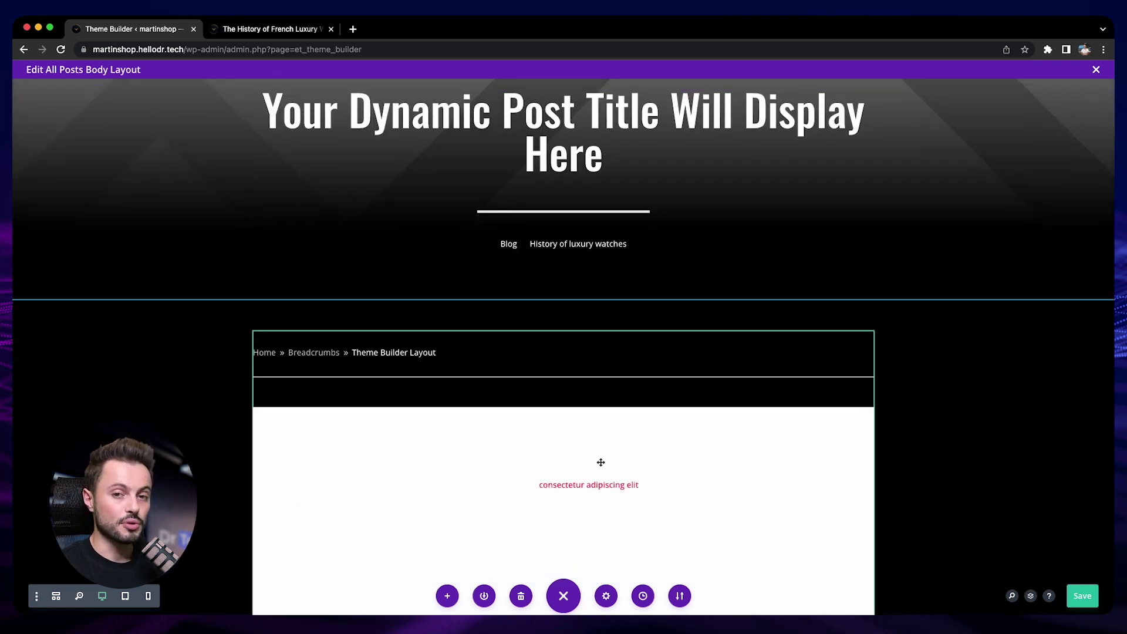
{"action": "scroll", "coordinate": [646, 462], "scroll_direction": "up", "scroll_amount": 5}
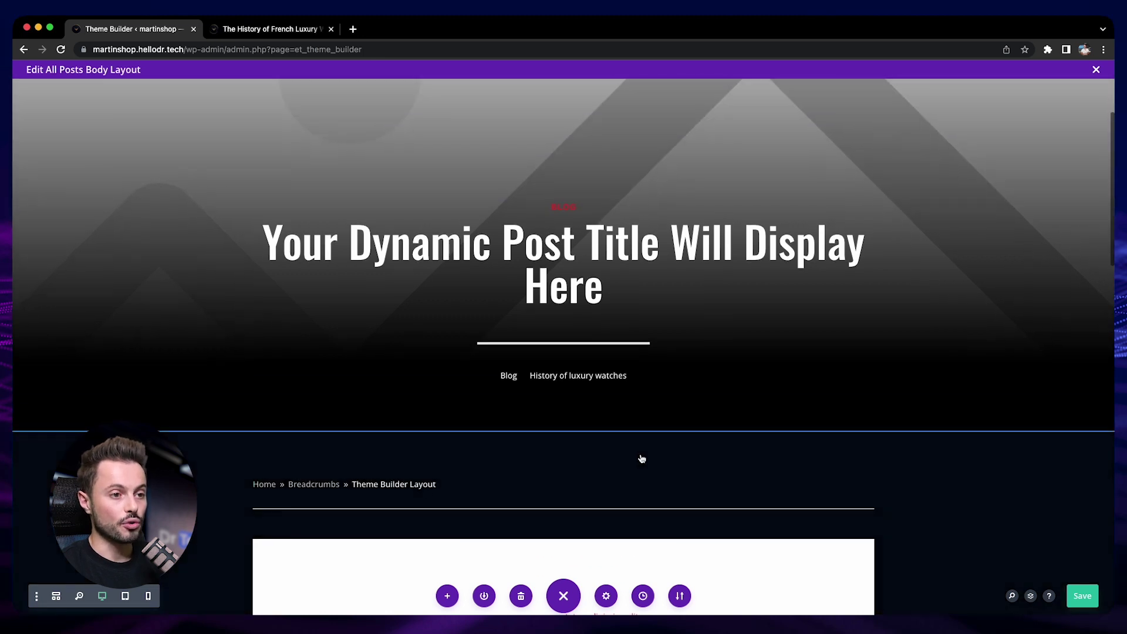
- Save the All Posts body layout, close its editor, and switch to the French luxury watches post in the other browser tab
{"action": "left_click", "coordinate": [1084, 596]}
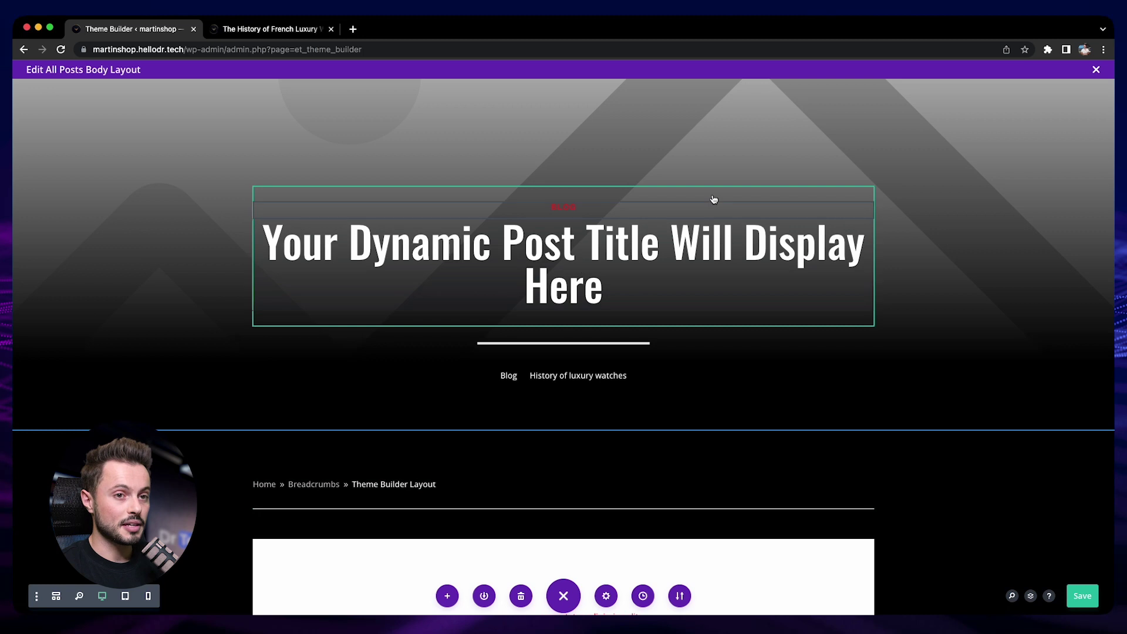
{"action": "left_click", "coordinate": [1097, 70]}
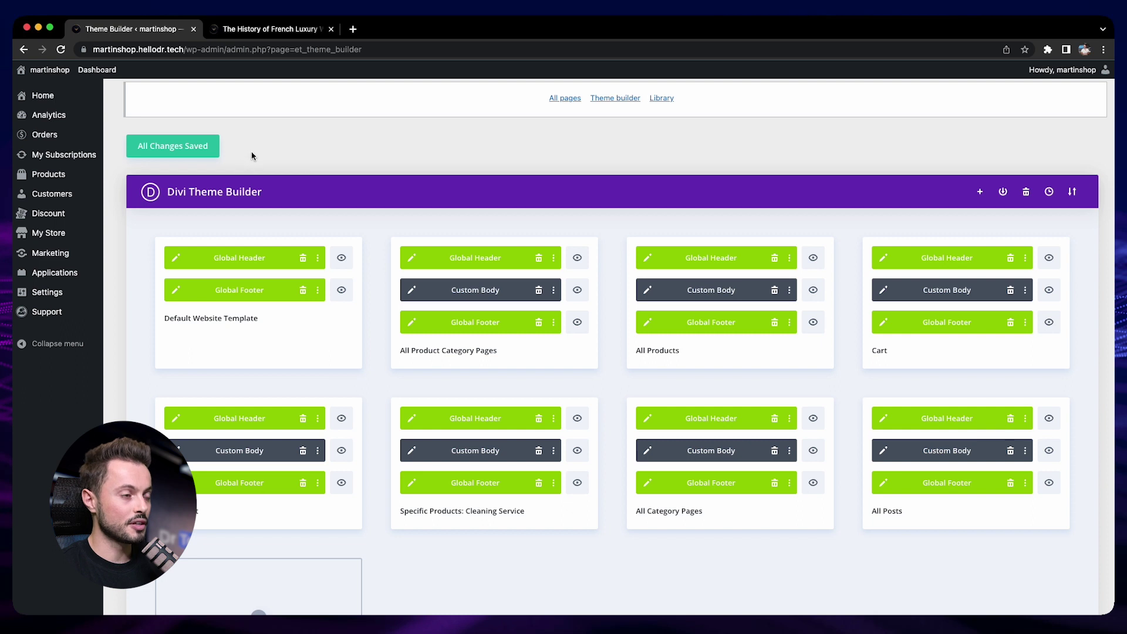
{"action": "left_click", "coordinate": [281, 30]}
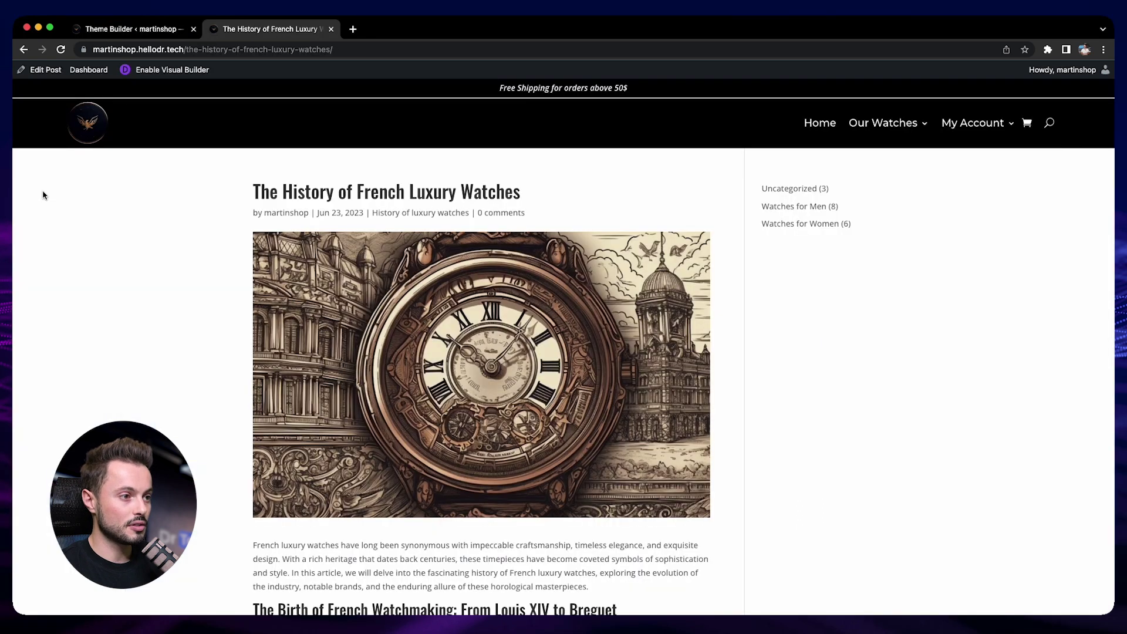
- Reload the French luxury watches post and review its hero, breadcrumbs and article content with the All Posts template applied
{"action": "left_click", "coordinate": [61, 50]}
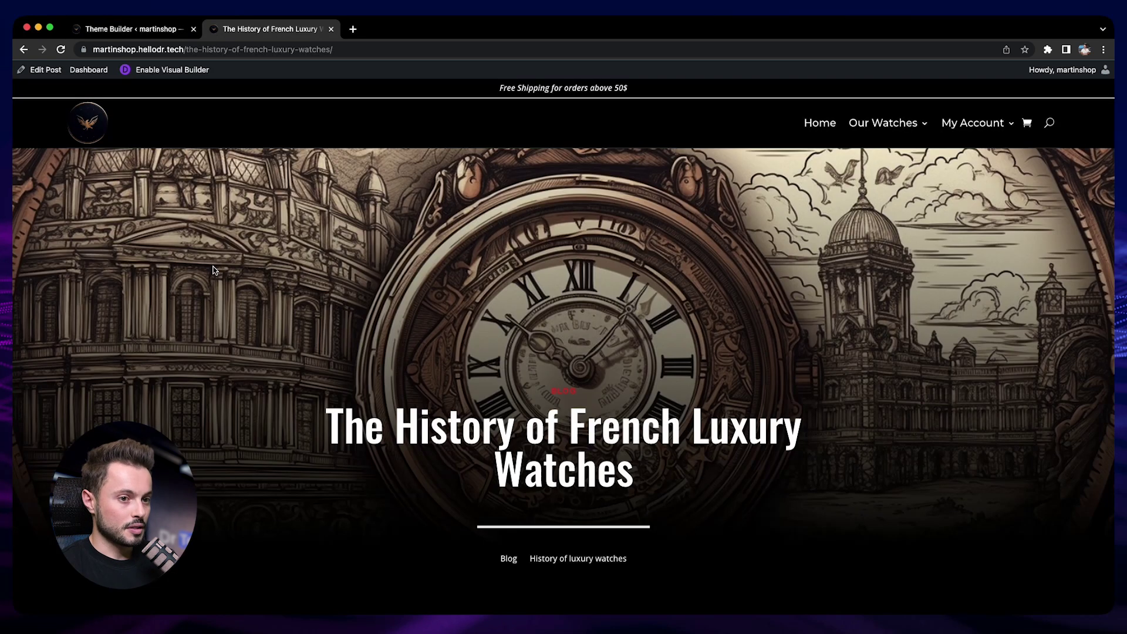
{"action": "scroll", "coordinate": [202, 276], "scroll_direction": "down", "scroll_amount": 1}
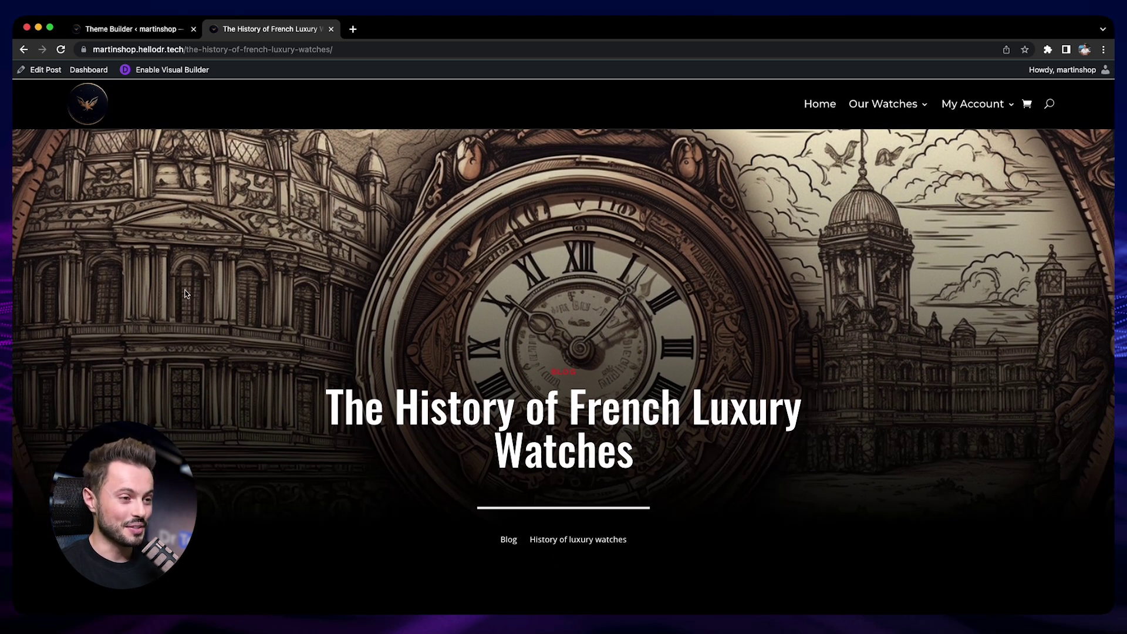
{"action": "scroll", "coordinate": [554, 417], "scroll_direction": "down", "scroll_amount": 1}
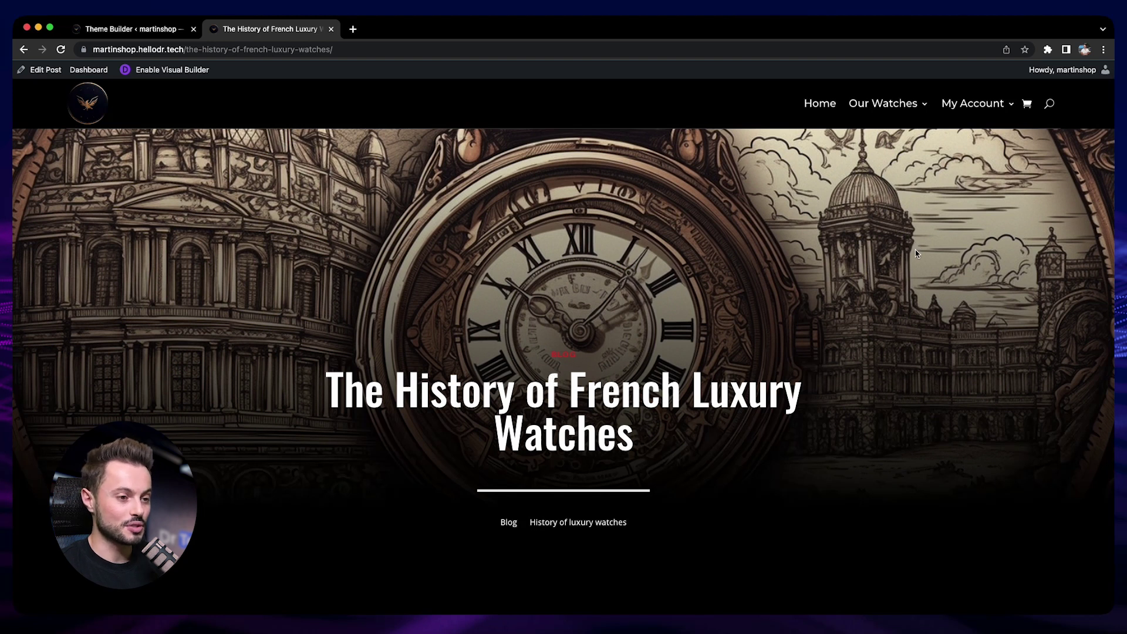
{"action": "scroll", "coordinate": [916, 253], "scroll_direction": "down", "scroll_amount": 10}
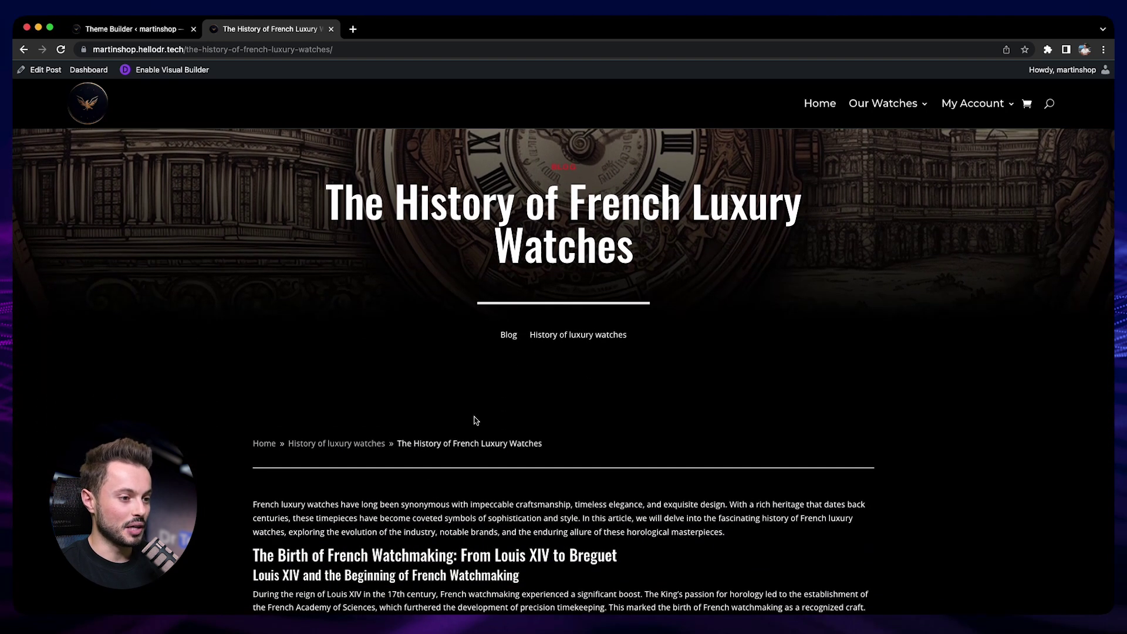
{"action": "scroll", "coordinate": [500, 416], "scroll_direction": "down", "scroll_amount": 10}
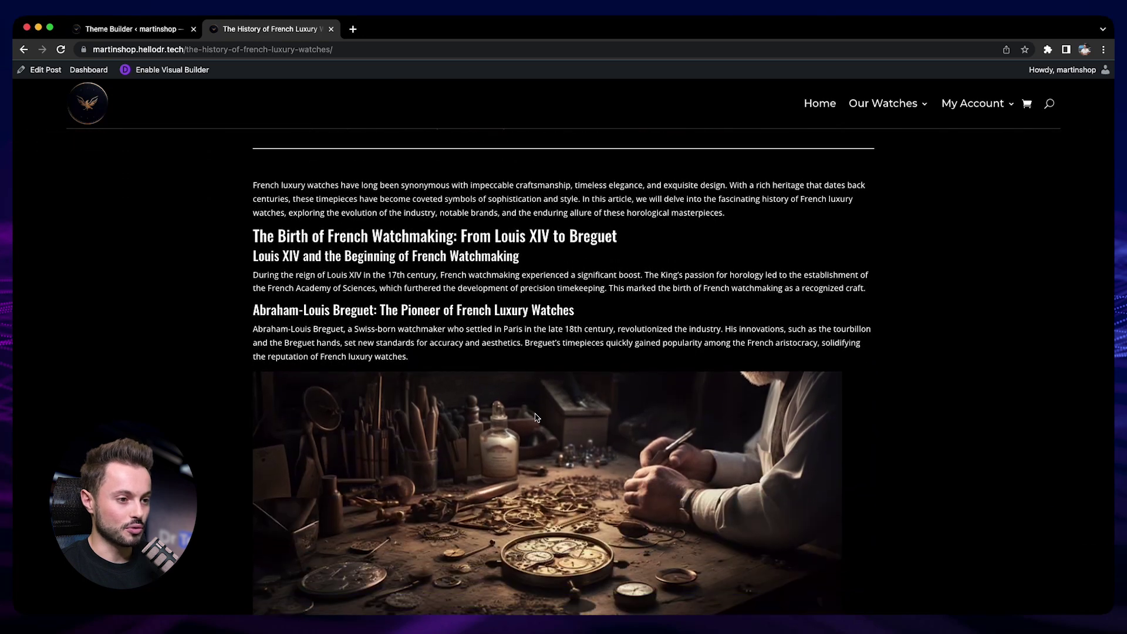
{"action": "scroll", "coordinate": [536, 417], "scroll_direction": "down", "scroll_amount": 15}
{"action": "scroll", "coordinate": [538, 417], "scroll_direction": "down", "scroll_amount": 14}
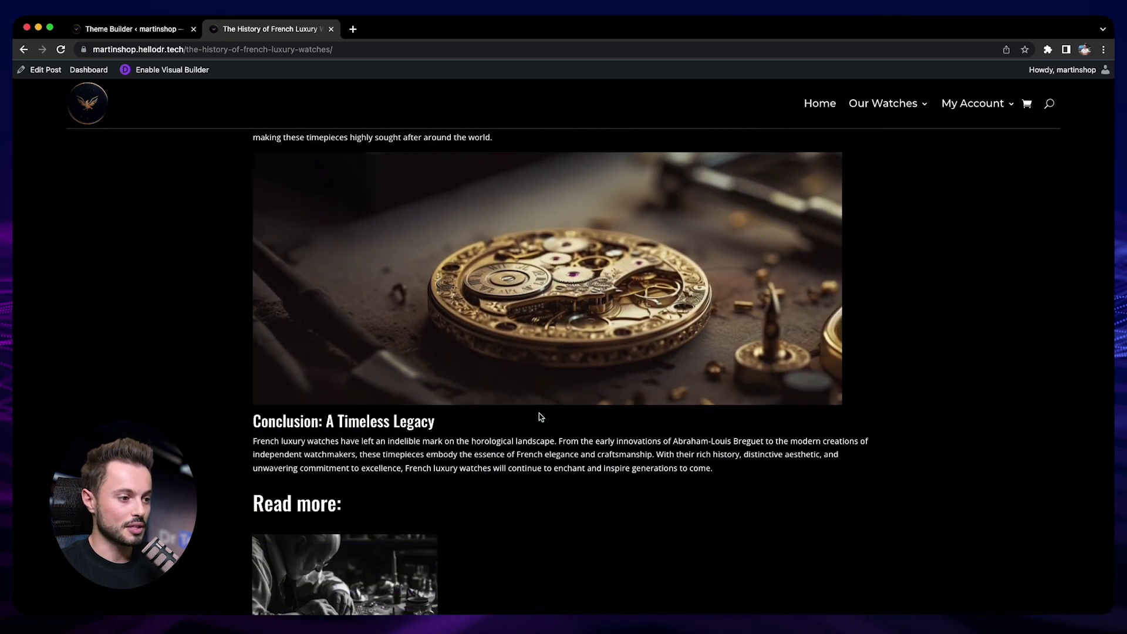
- Examine the Read more related posts section at the article's end, and look back over the headings and images
{"action": "scroll", "coordinate": [539, 416], "scroll_direction": "down", "scroll_amount": 4}
{"action": "scroll", "coordinate": [492, 363], "scroll_direction": "down", "scroll_amount": 3}
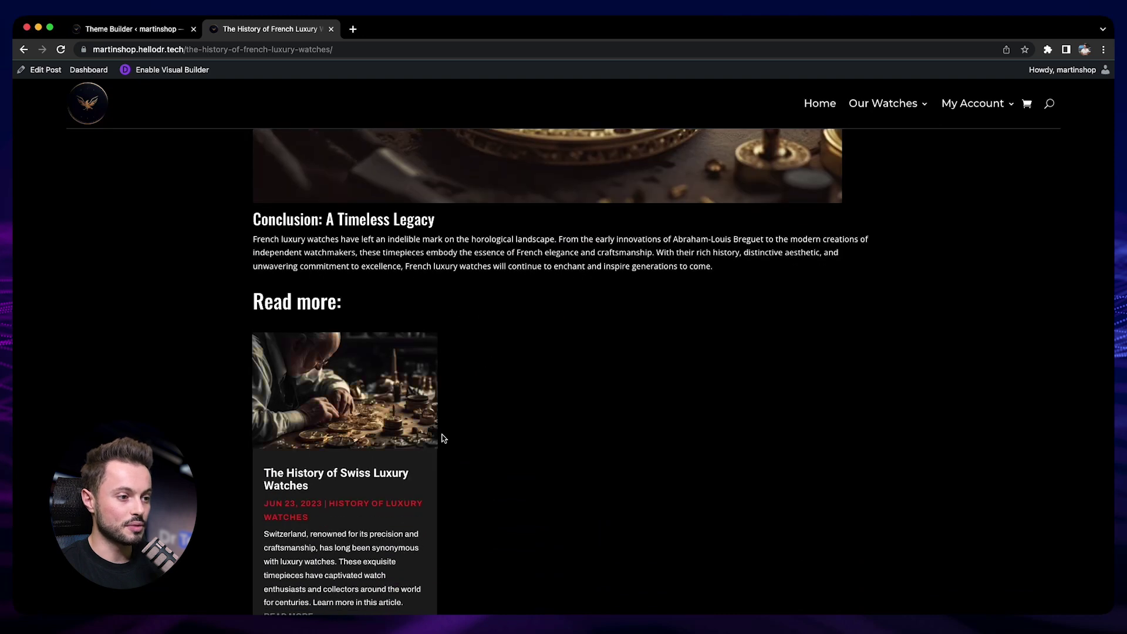
{"action": "scroll", "coordinate": [459, 438], "scroll_direction": "down", "scroll_amount": 2}
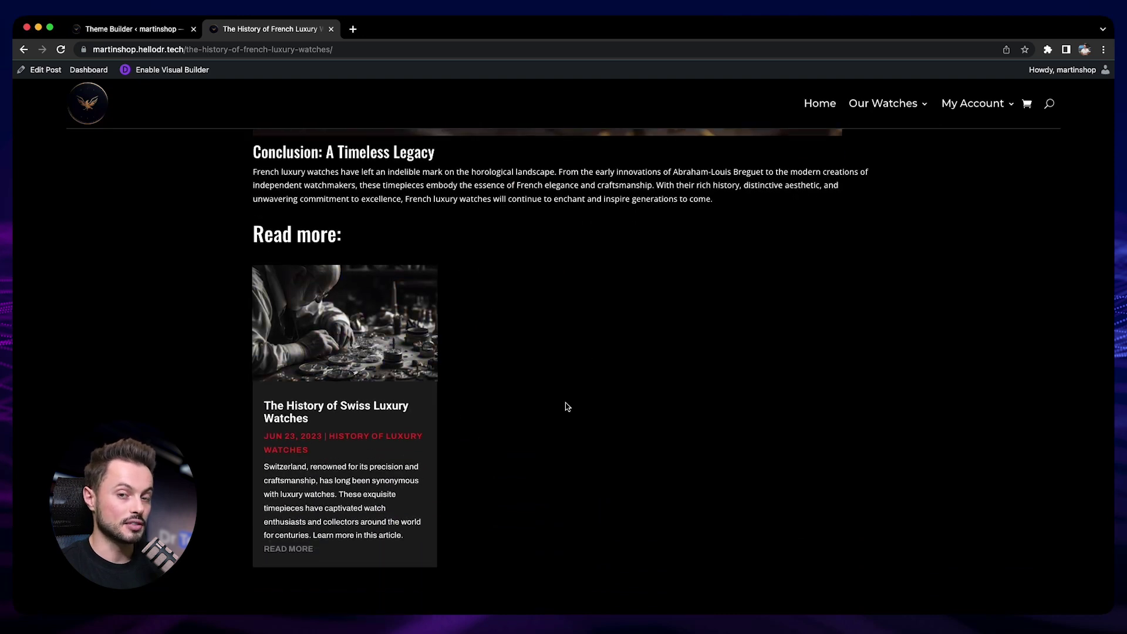
{"action": "scroll", "coordinate": [566, 407], "scroll_direction": "down", "scroll_amount": 2}
{"action": "scroll", "coordinate": [566, 407], "scroll_direction": "up", "scroll_amount": 5}
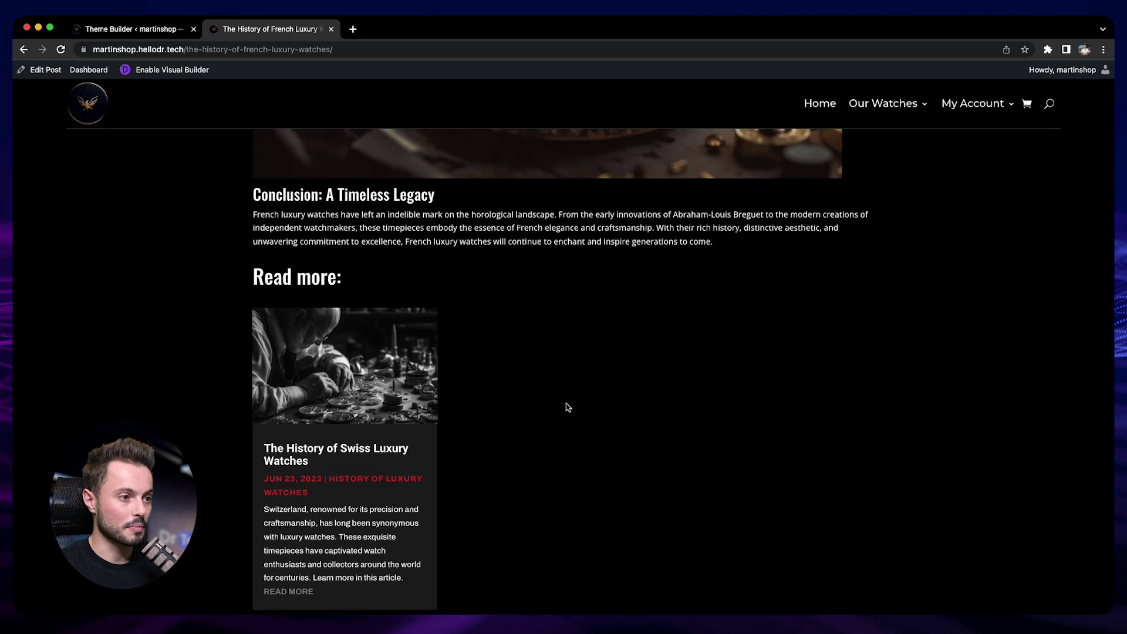
{"action": "scroll", "coordinate": [567, 408], "scroll_direction": "up", "scroll_amount": 10}
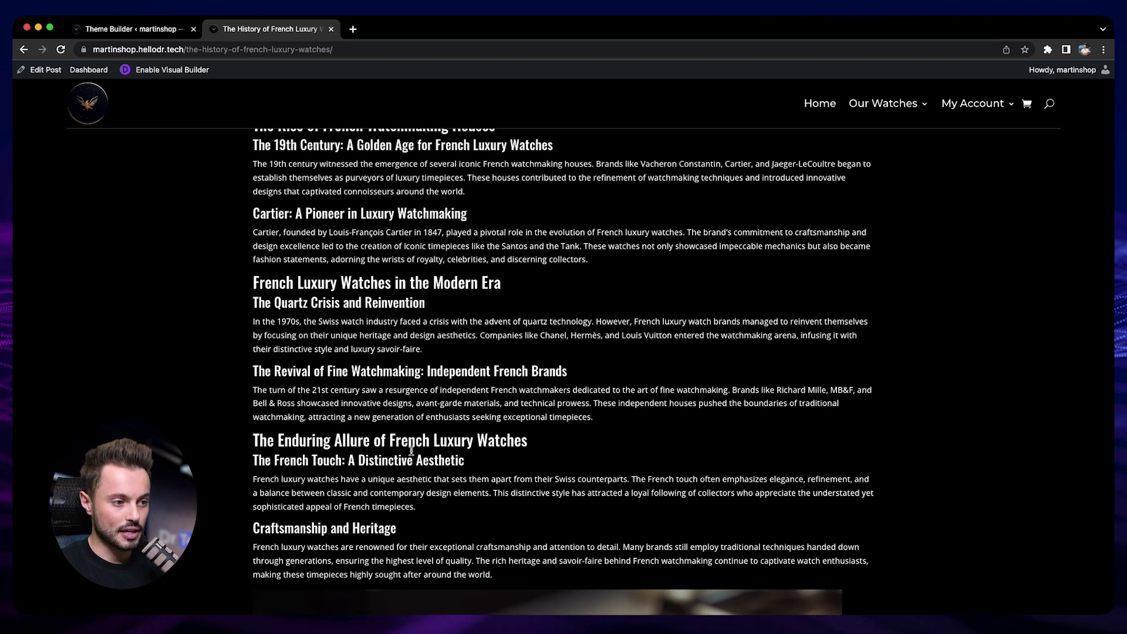
{"action": "scroll", "coordinate": [475, 520], "scroll_direction": "up", "scroll_amount": 8}
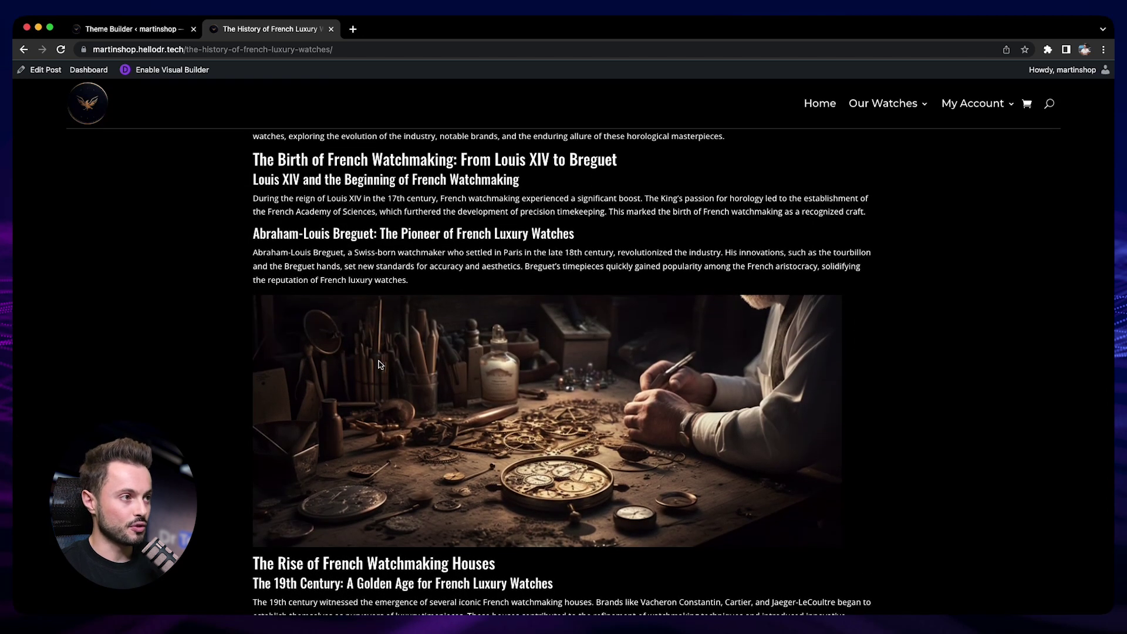
- Return to the Theme Builder, open the All Posts custom body for editing, and show the Post Content module's design settings
{"action": "left_click", "coordinate": [113, 32]}
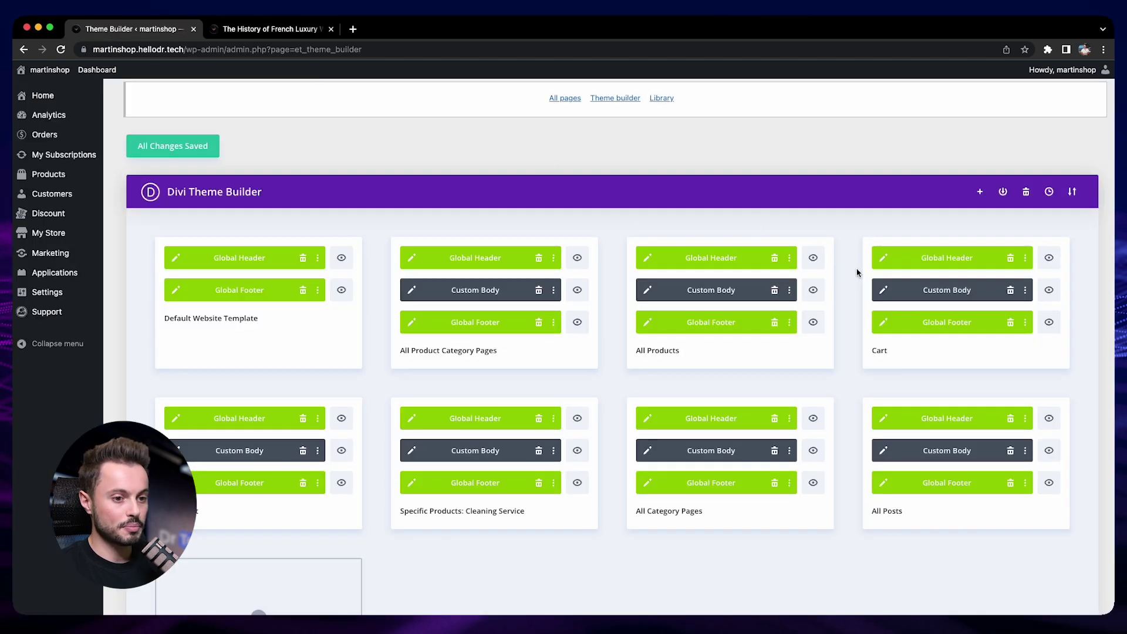
{"action": "left_click", "coordinate": [884, 451]}
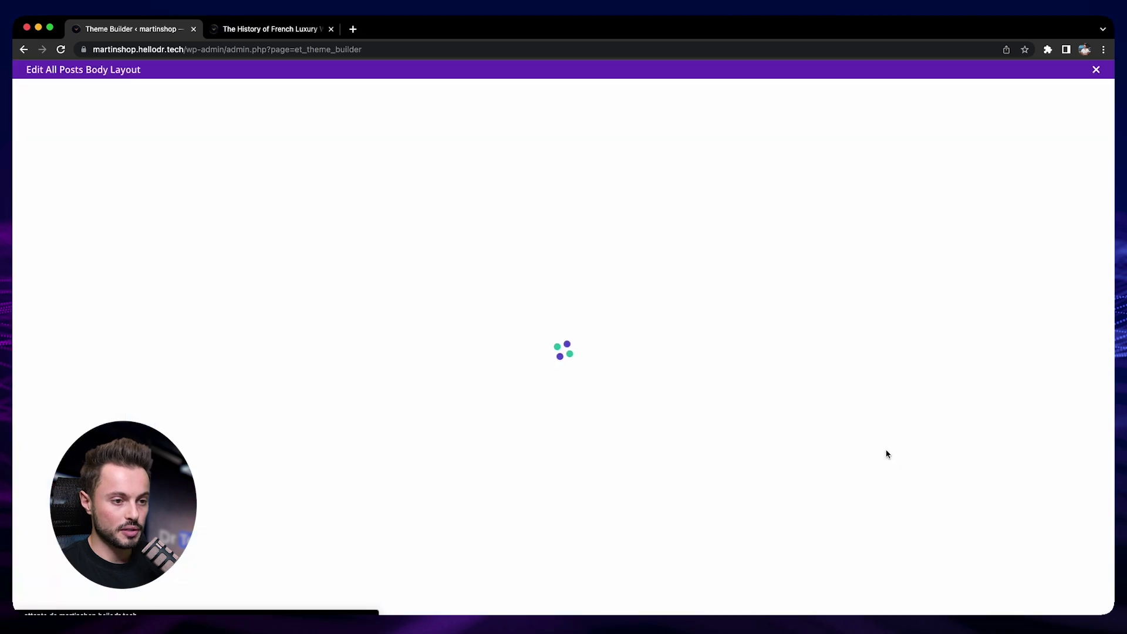
{"action": "scroll", "coordinate": [852, 451], "scroll_direction": "down", "scroll_amount": 3}
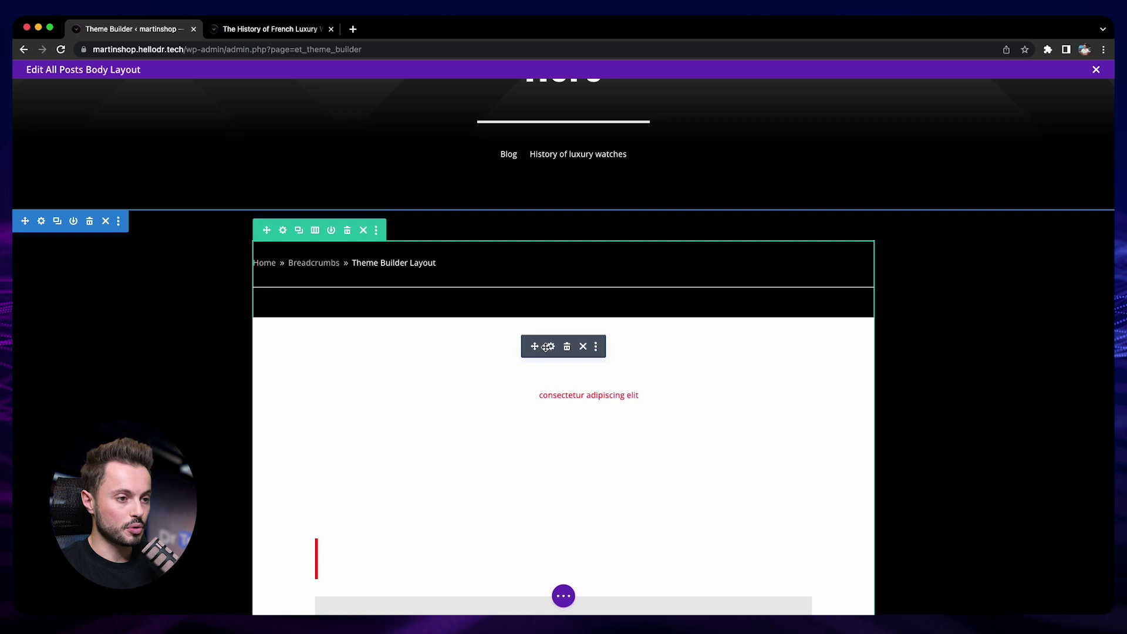
{"action": "left_click", "coordinate": [547, 346]}
{"action": "scroll", "coordinate": [571, 368], "scroll_direction": "down", "scroll_amount": 1}
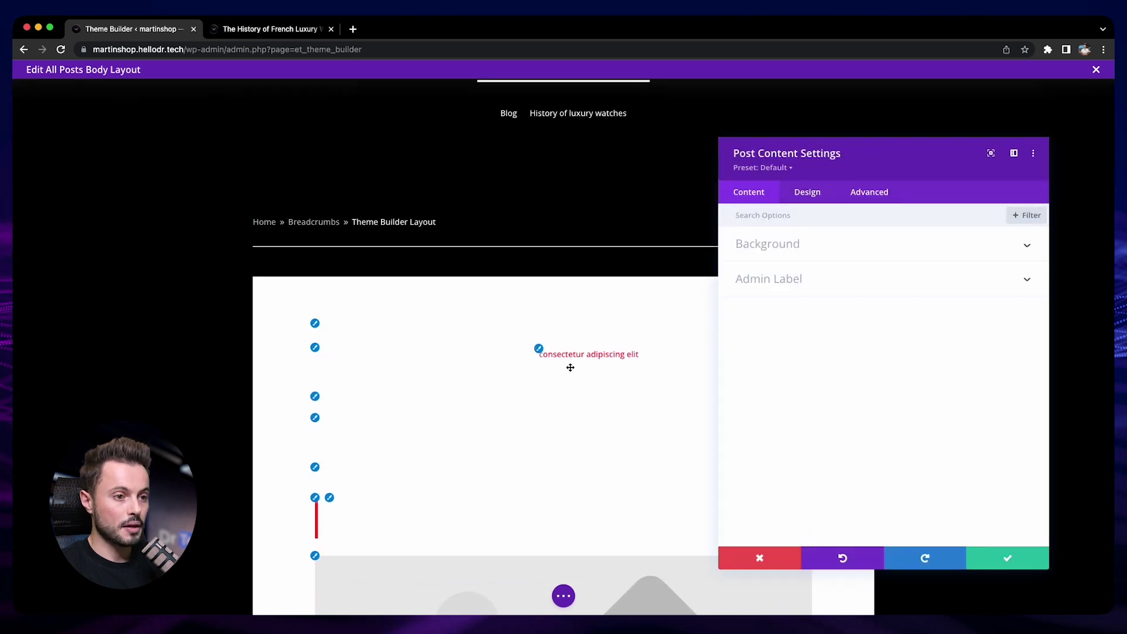
{"action": "left_click", "coordinate": [808, 192]}
- Inspect the spacing between the section headings and subheadings on the live French luxury watches post
{"action": "left_click", "coordinate": [258, 29]}
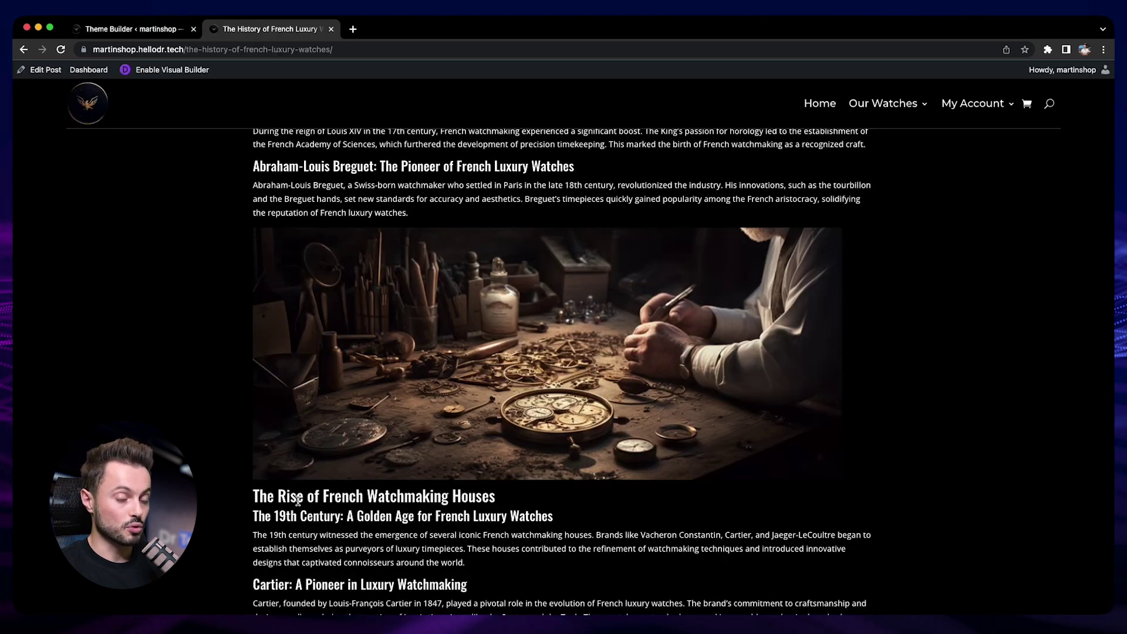
{"action": "scroll", "coordinate": [333, 500], "scroll_direction": "down", "scroll_amount": 1}
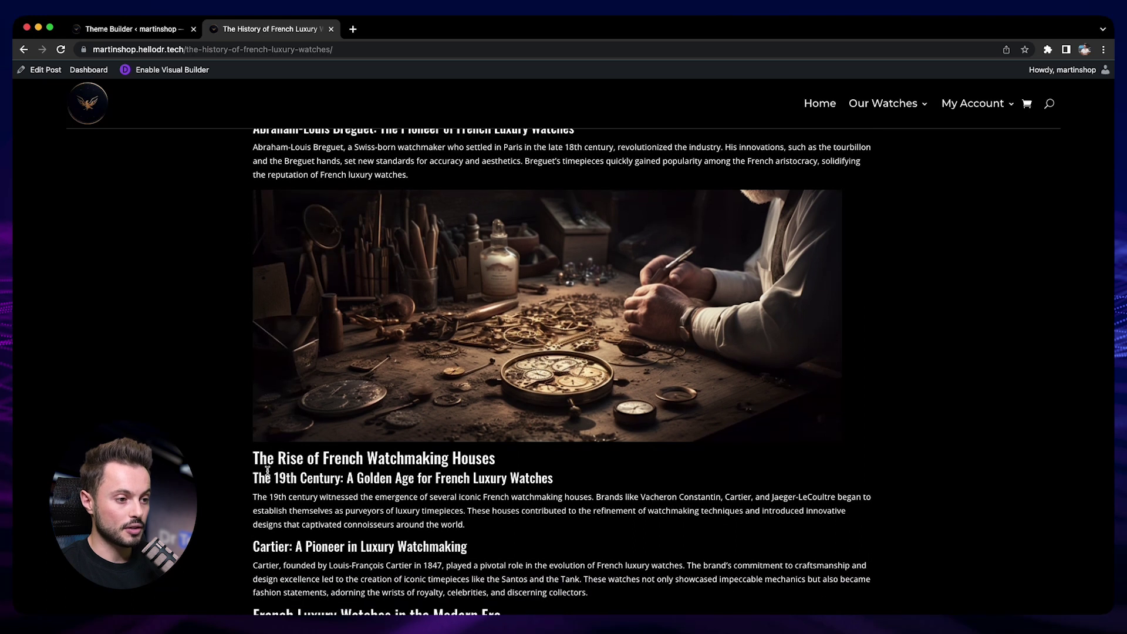
{"action": "left_click_drag", "start_coordinate": [253, 460], "coordinate": [384, 463]}
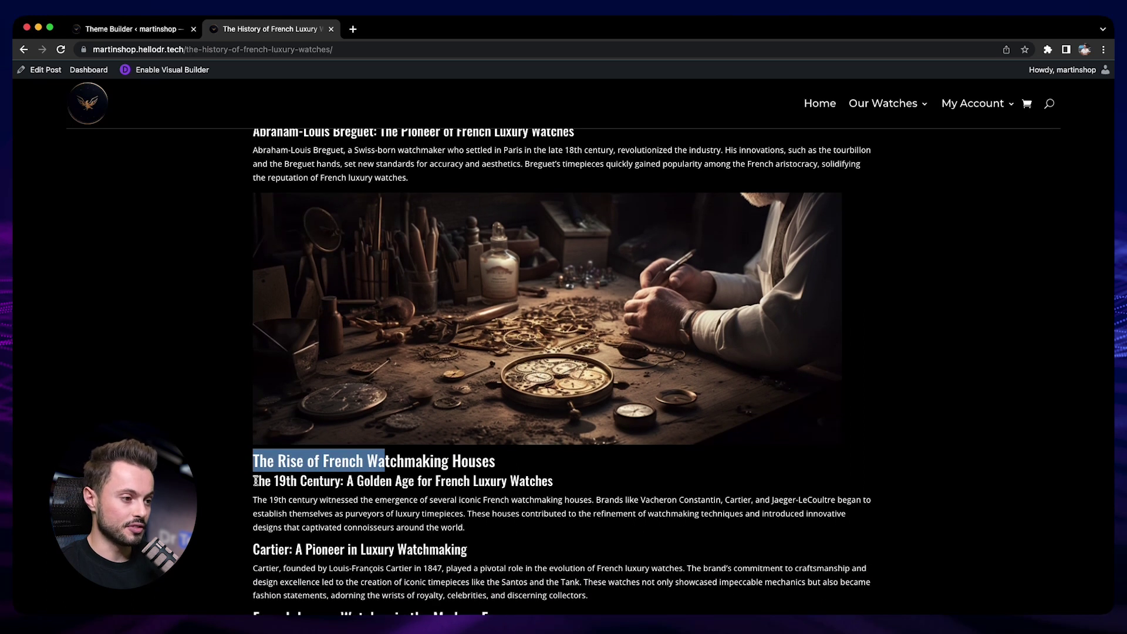
{"action": "left_click_drag", "start_coordinate": [259, 480], "coordinate": [407, 478]}
{"action": "left_click", "coordinate": [393, 483]}
{"action": "scroll", "coordinate": [423, 448], "scroll_direction": "down", "scroll_amount": 2}
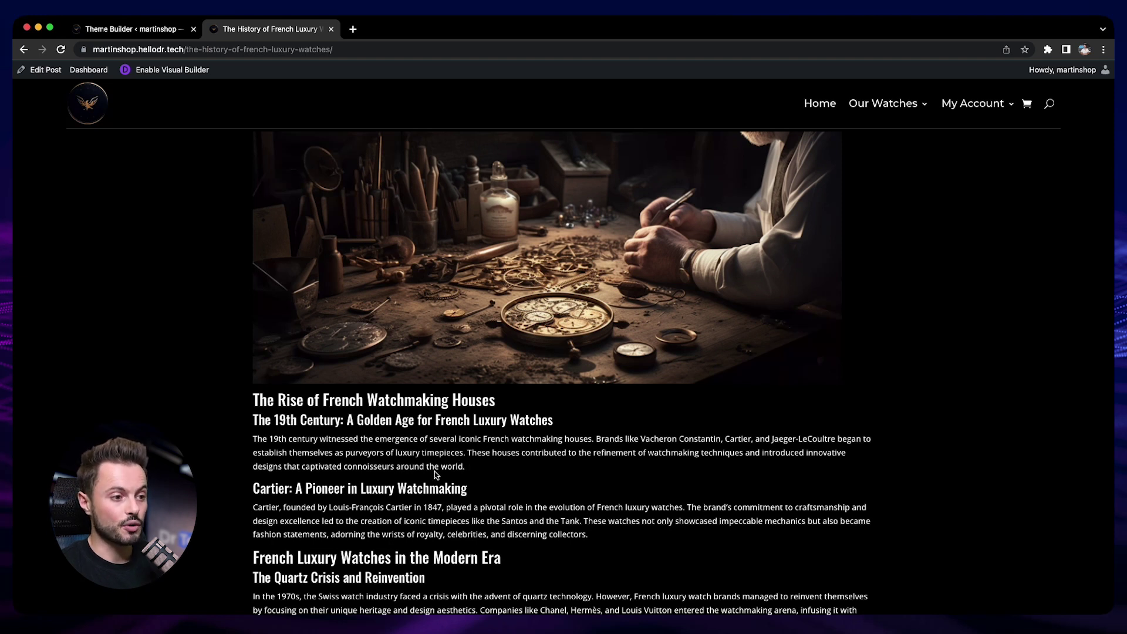
- Back in the Post Content module's design settings, increase the Heading 2 line height
{"action": "left_click", "coordinate": [157, 32]}
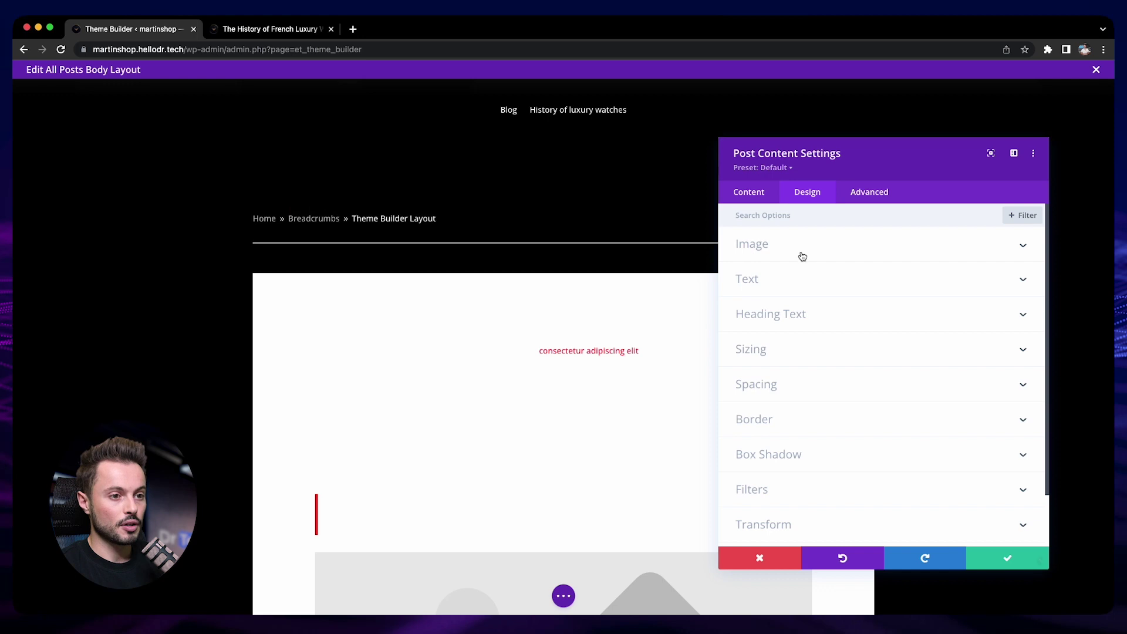
{"action": "left_click", "coordinate": [781, 320]}
{"action": "left_click", "coordinate": [799, 256]}
{"action": "scroll", "coordinate": [736, 283], "scroll_direction": "down", "scroll_amount": 5}
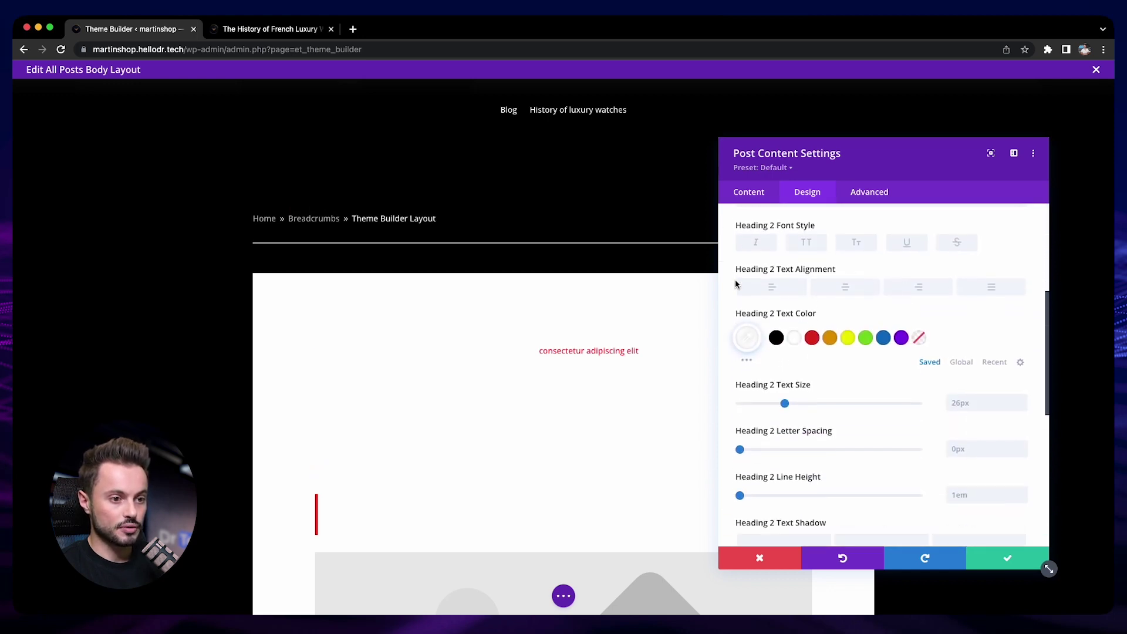
{"action": "scroll", "coordinate": [735, 281], "scroll_direction": "down", "scroll_amount": 1}
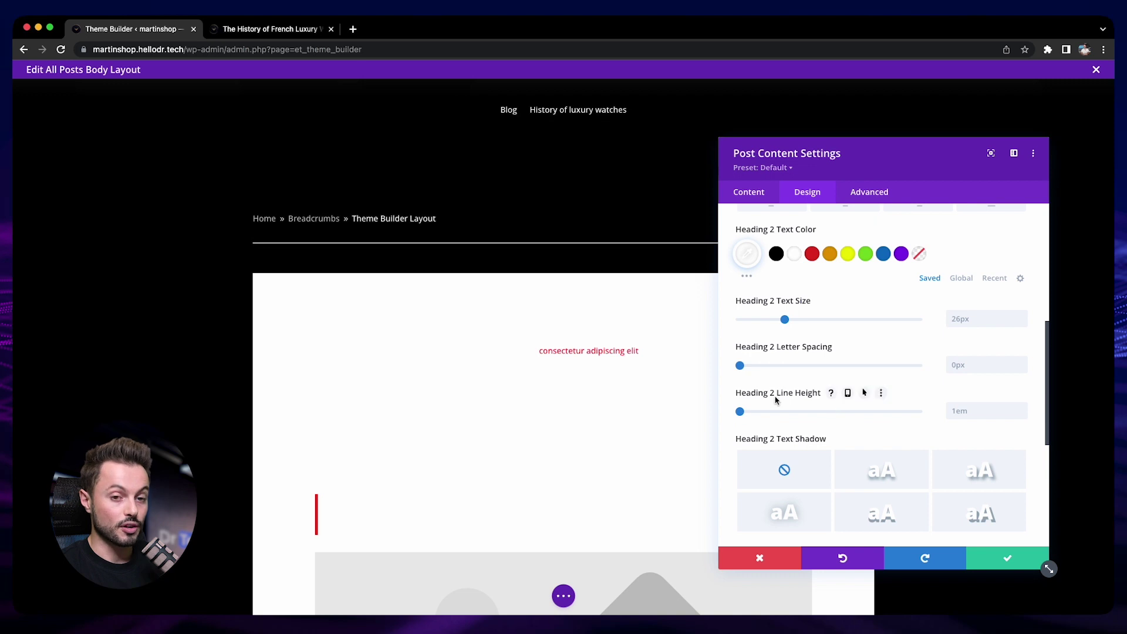
{"action": "left_click_drag", "start_coordinate": [740, 412], "coordinate": [827, 414]}
- Set the Post Content module's Heading 3 line height to 1.8em and save the changes to the body layout
{"action": "scroll", "coordinate": [819, 400], "scroll_direction": "up", "scroll_amount": 10}
{"action": "left_click", "coordinate": [865, 351]}
{"action": "scroll", "coordinate": [808, 376], "scroll_direction": "down", "scroll_amount": 7}
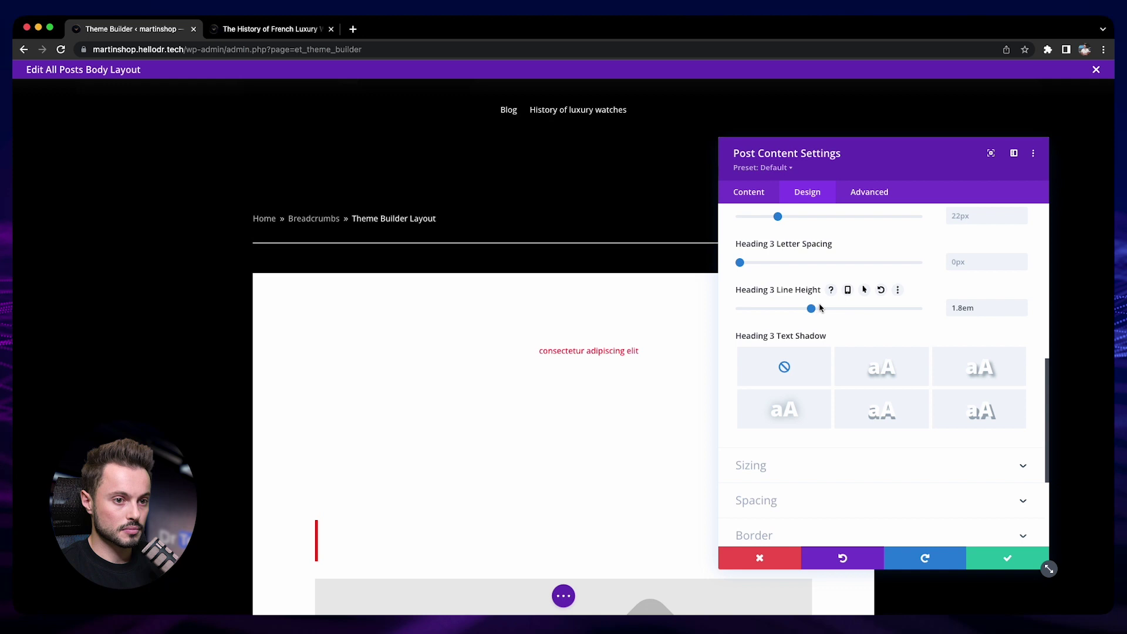
{"action": "left_click", "coordinate": [1006, 556]}
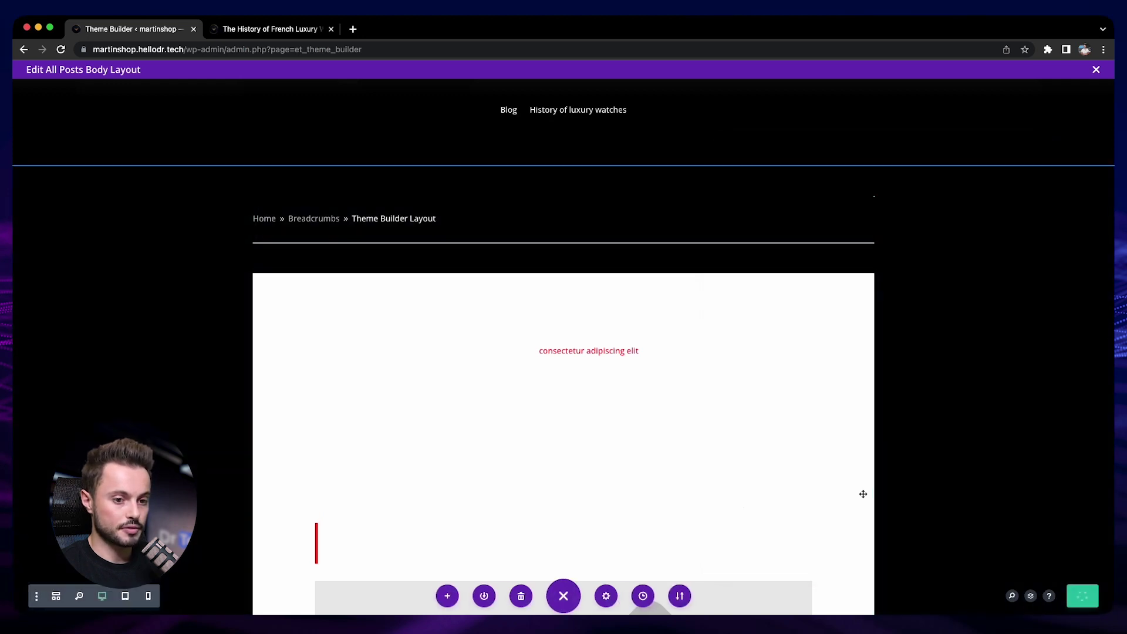
- Check the new heading spacing throughout the article on the live French luxury watches post
{"action": "left_click", "coordinate": [228, 29]}
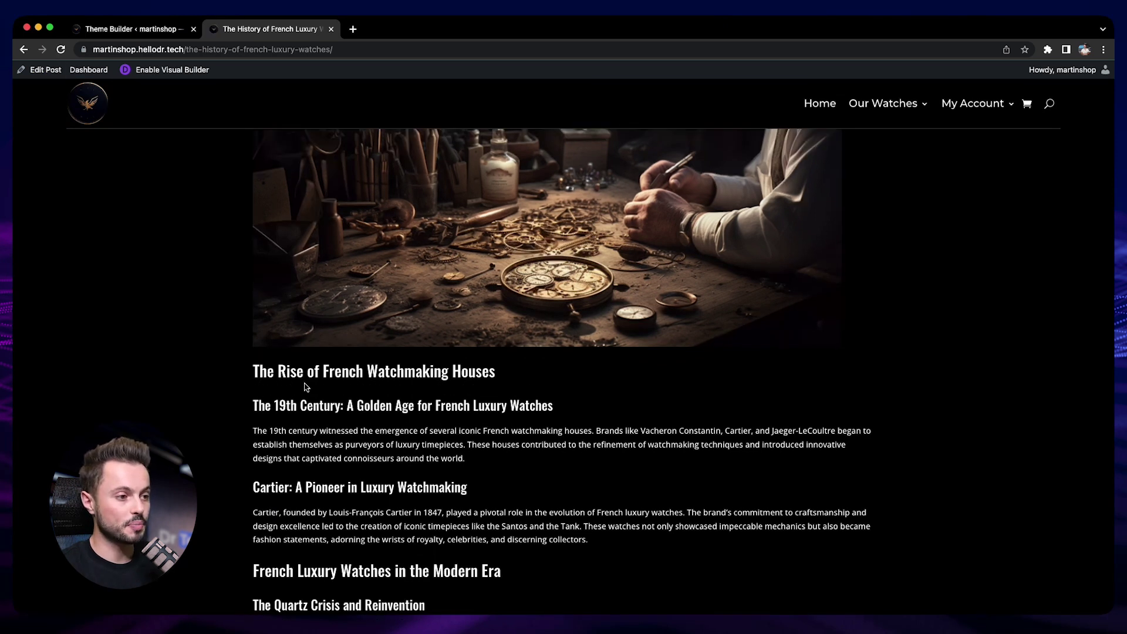
{"action": "scroll", "coordinate": [517, 400], "scroll_direction": "down", "scroll_amount": 7}
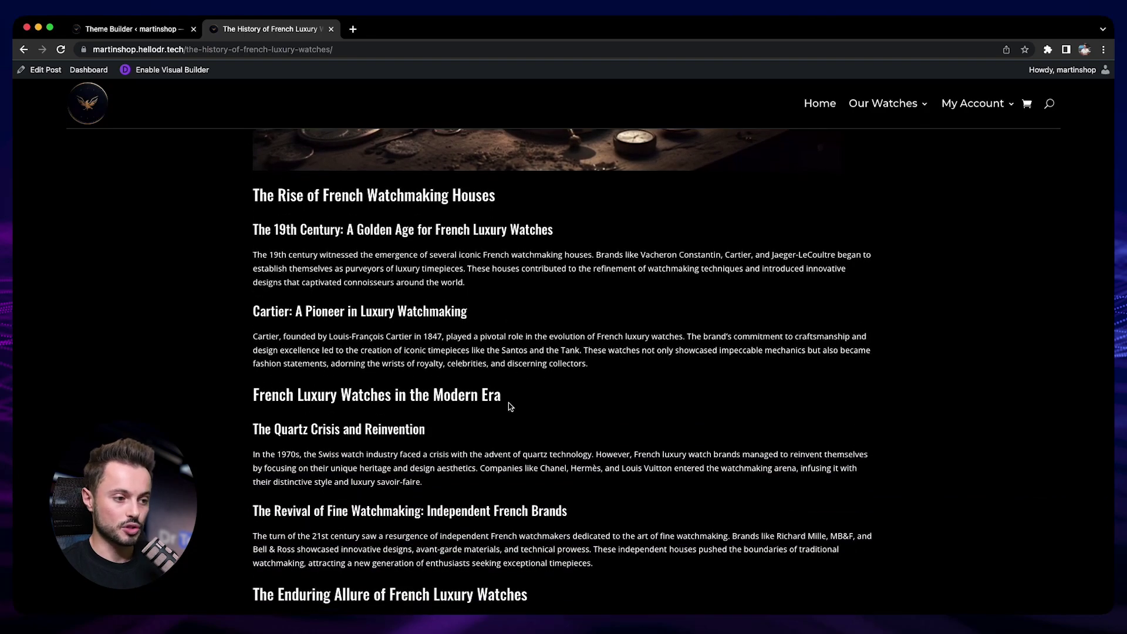
{"action": "scroll", "coordinate": [509, 403], "scroll_direction": "down", "scroll_amount": 3}
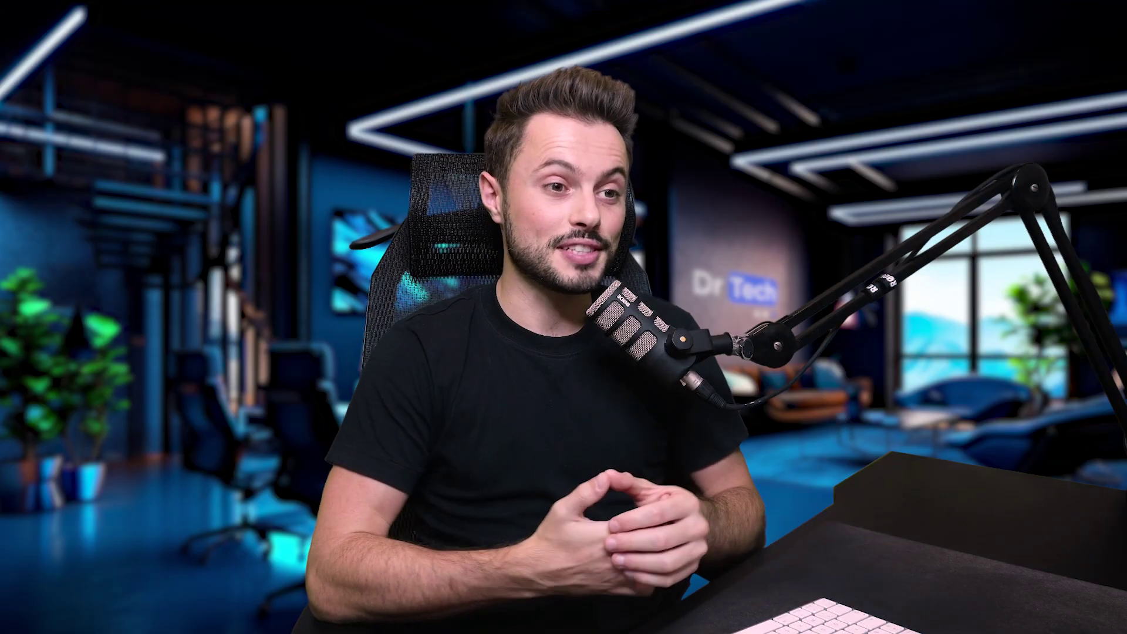